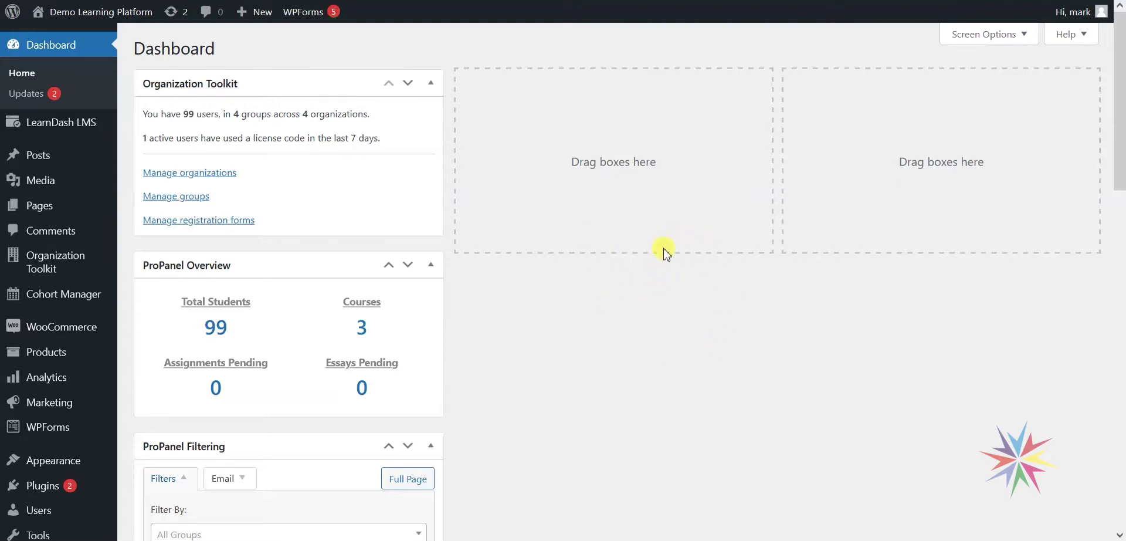
# - Open the first test user's profile from the All Users list
pyautogui.scroll(-1, 66, 501)
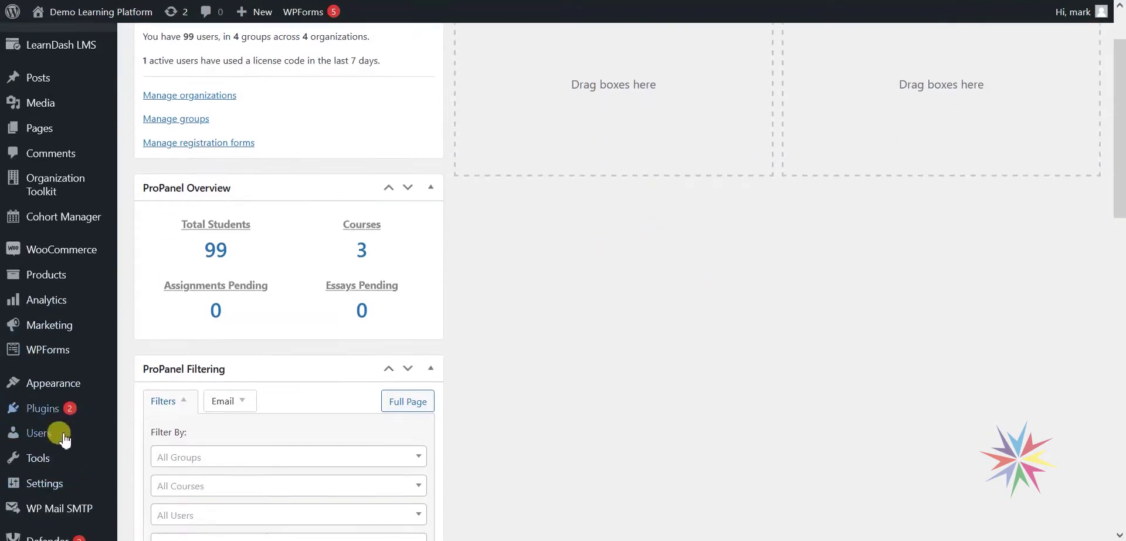
pyautogui.moveTo(53, 434)
pyautogui.click(53, 434)
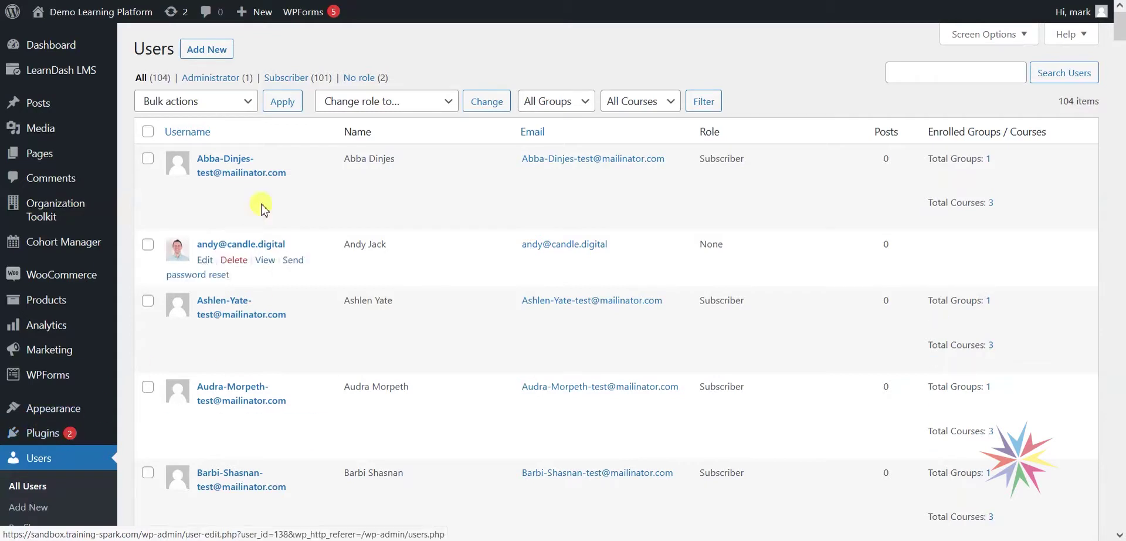
pyautogui.click(224, 163)
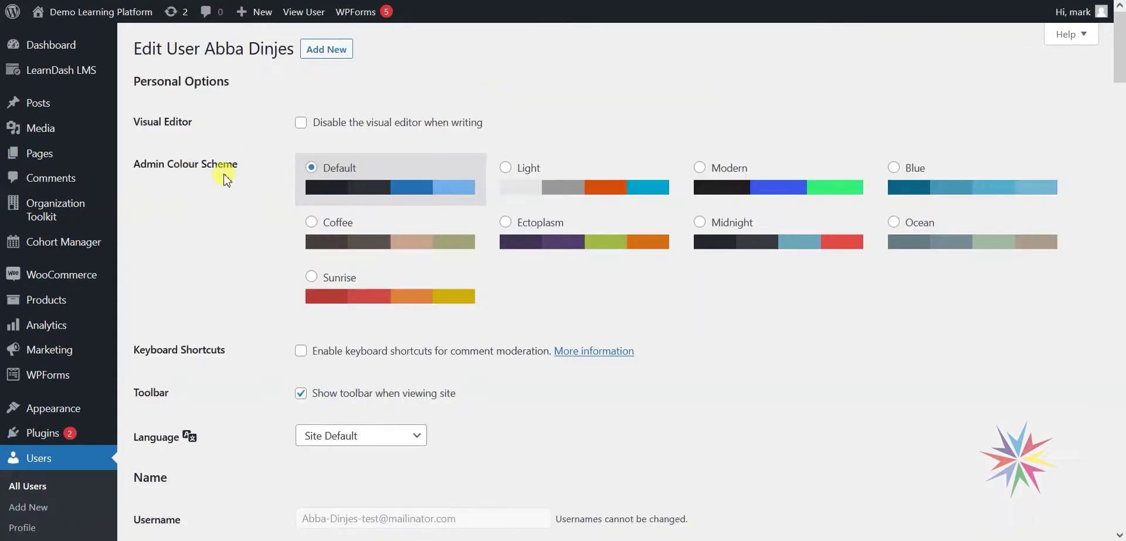
pyautogui.scroll(-5, 232, 211)
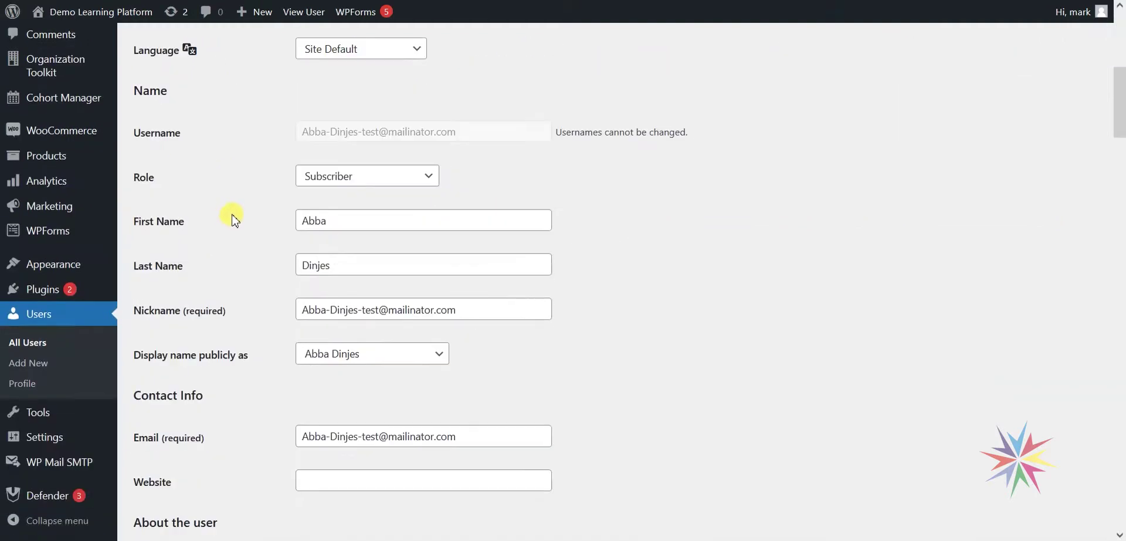
pyautogui.scroll(2, 233, 216)
pyautogui.scroll(-1, 234, 216)
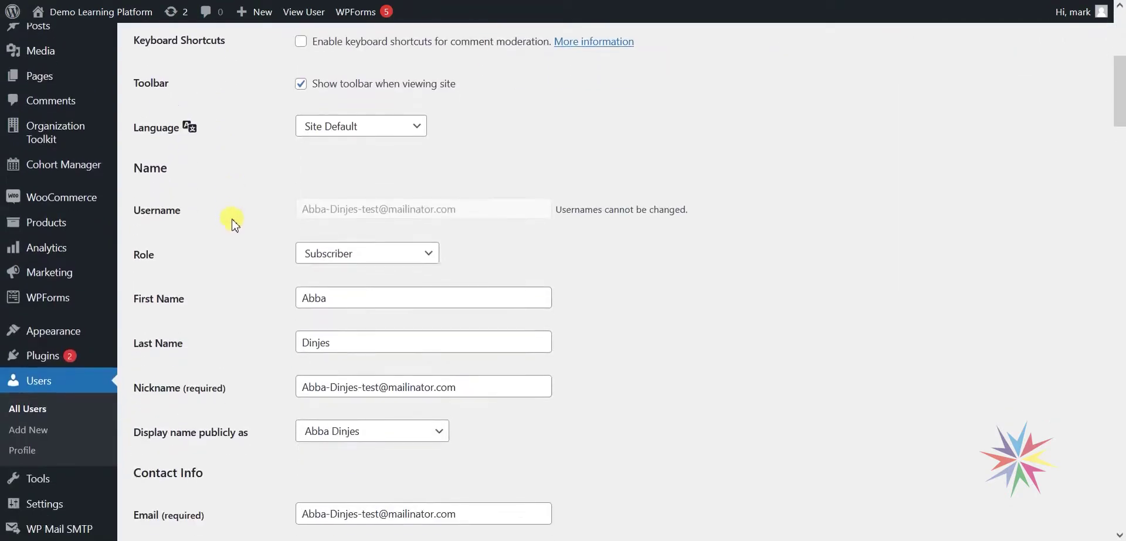
# - Change the user's role to Group Leader and save the profile
pyautogui.click(384, 258)
pyautogui.click(378, 257)
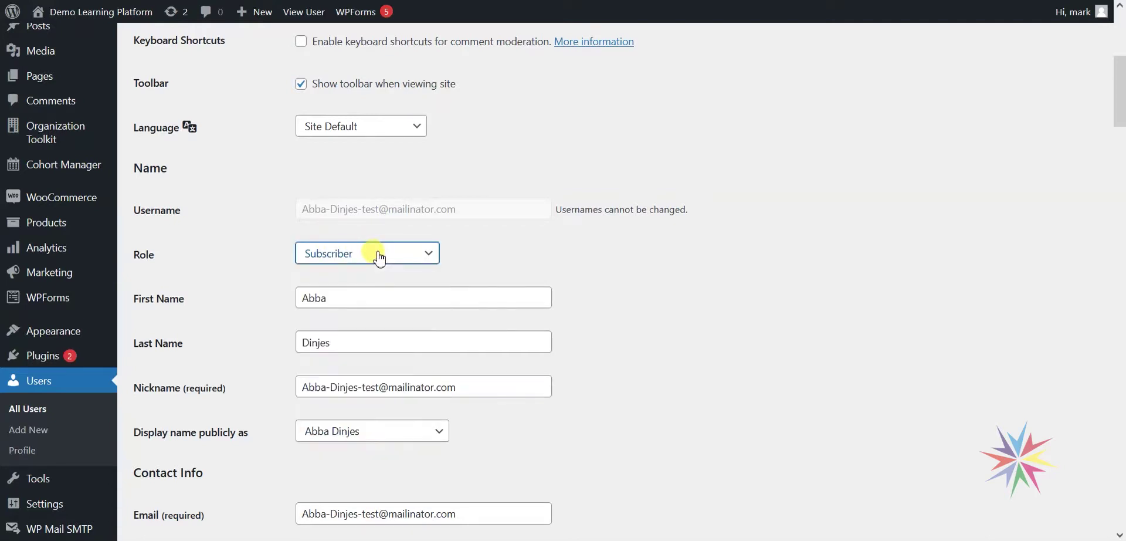
pyautogui.click(380, 257)
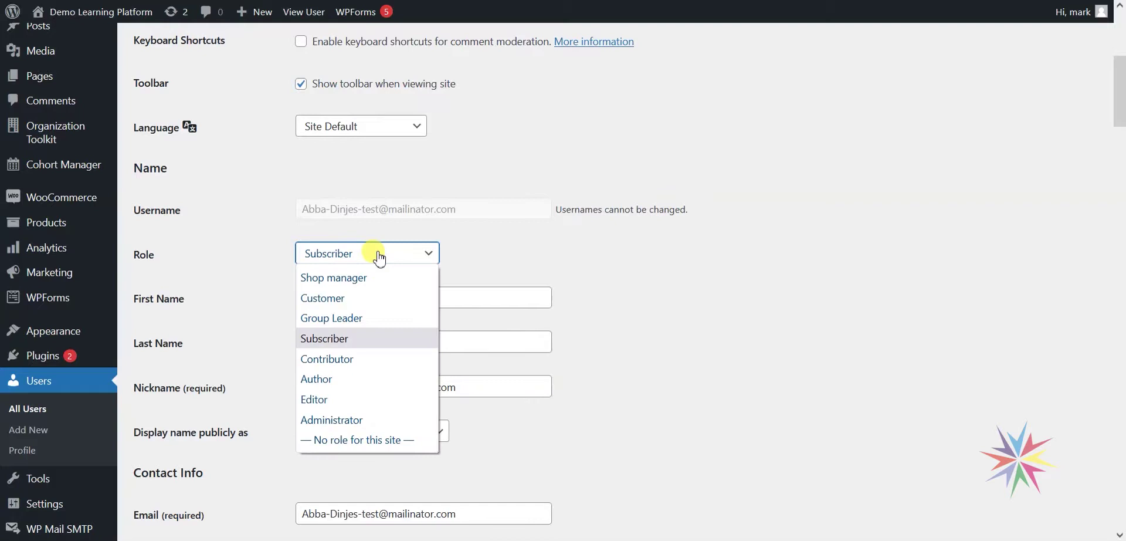
pyautogui.click(367, 320)
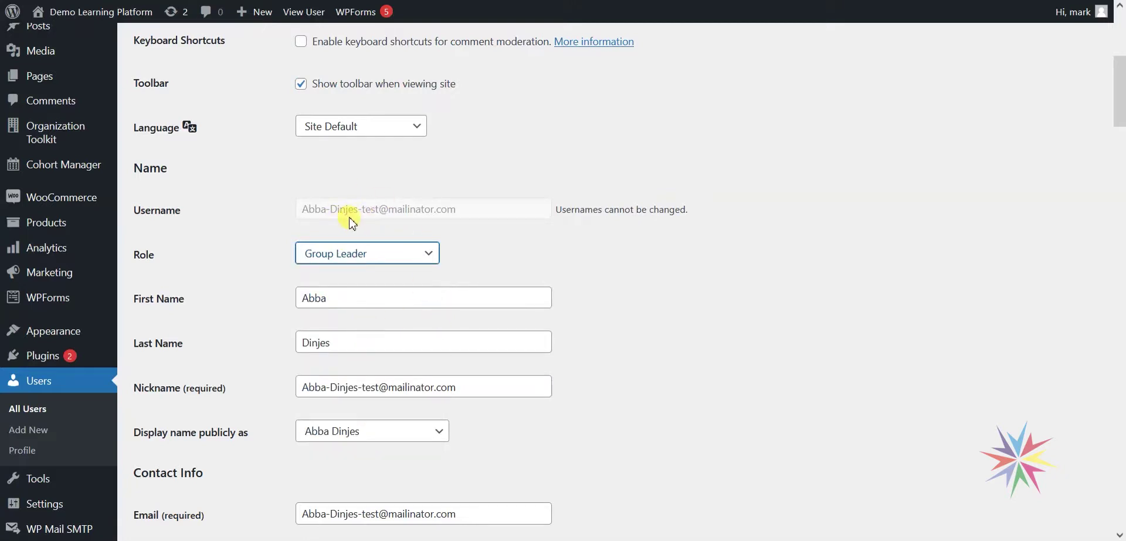
pyautogui.click(632, 280)
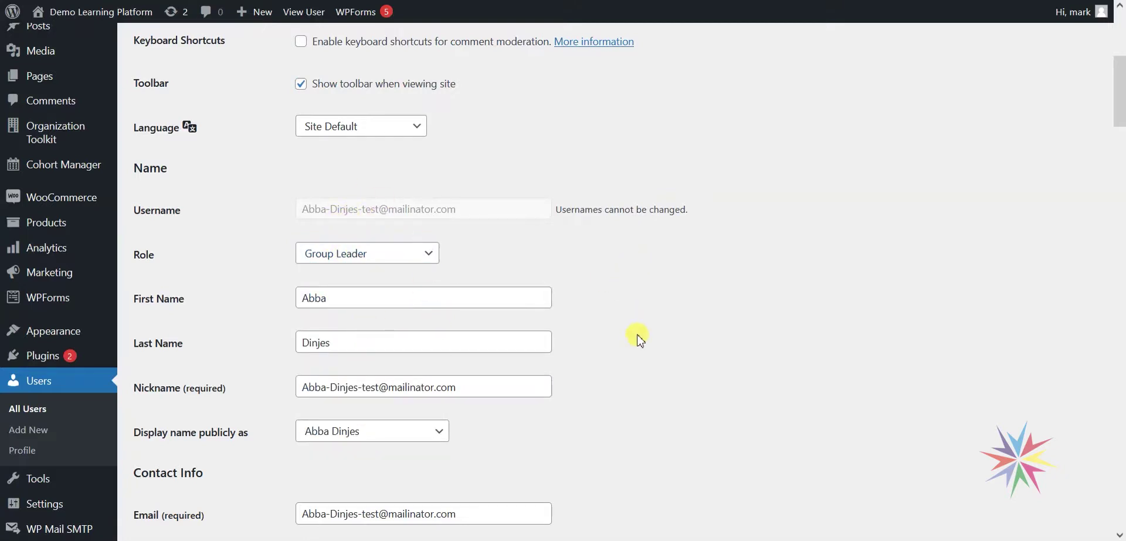
pyautogui.scroll(-20, 640, 339)
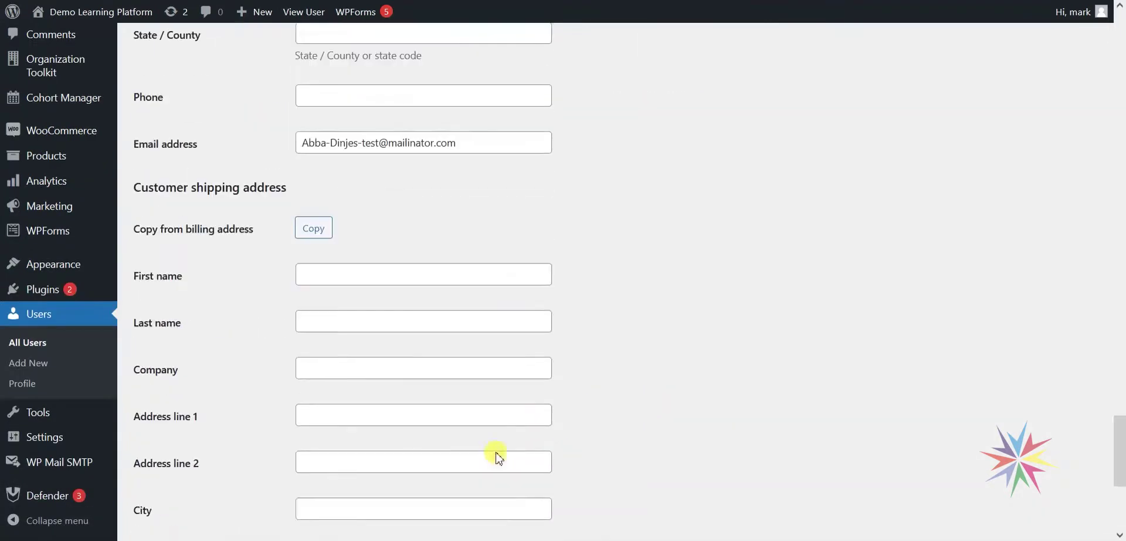
pyautogui.scroll(-5, 498, 457)
pyautogui.click(176, 467)
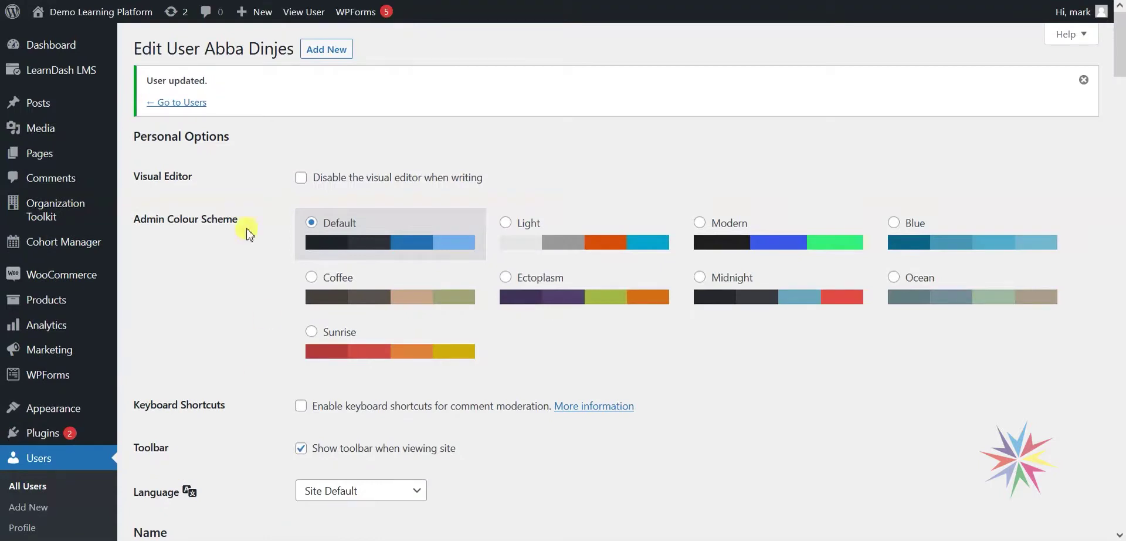
# - Open Home Tech December 2022 from LearnDash Groups and show its user and leader assignments
pyautogui.moveTo(104, 69)
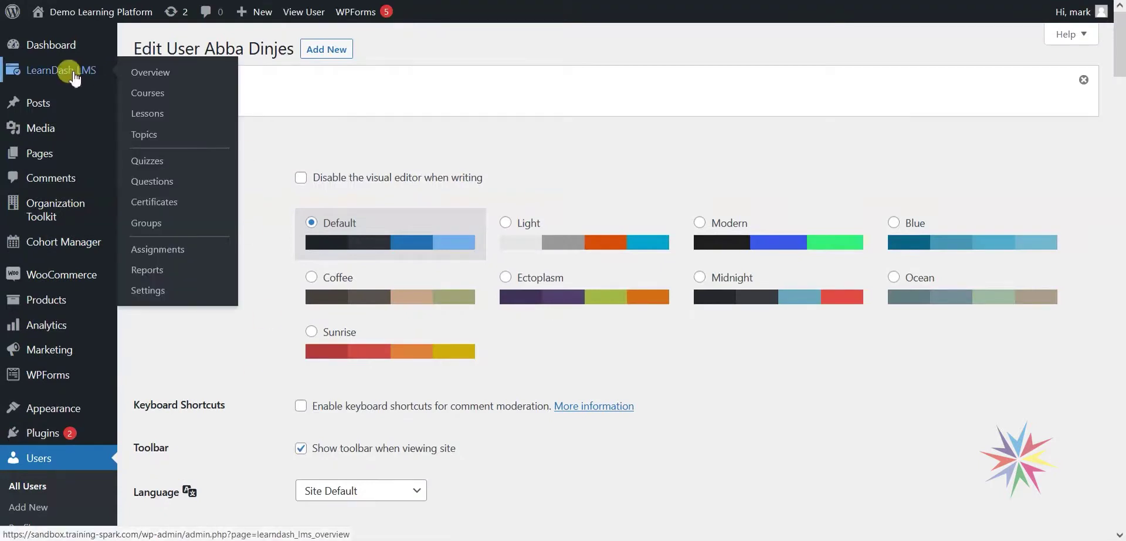
pyautogui.click(145, 224)
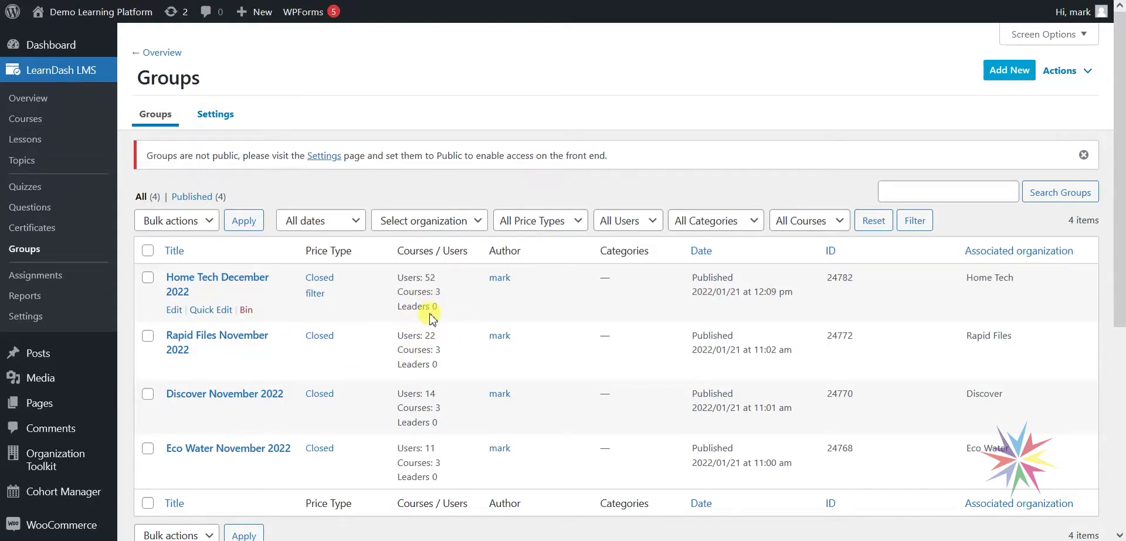
pyautogui.click(201, 281)
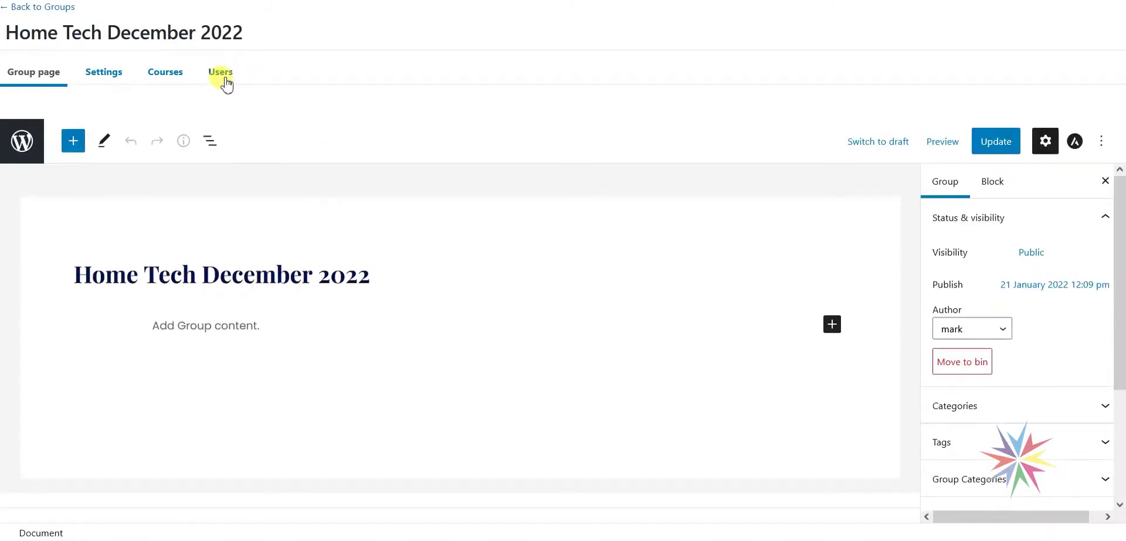
pyautogui.click(226, 85)
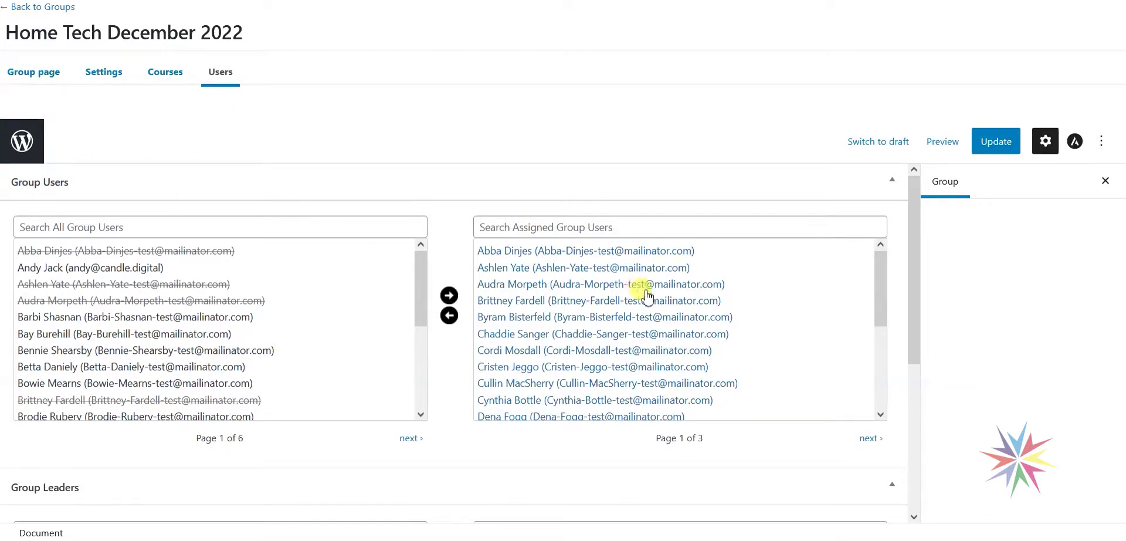
# - Move the test user into the group's assigned Group Leaders
pyautogui.scroll(-3, 630, 302)
pyautogui.scroll(3, 645, 331)
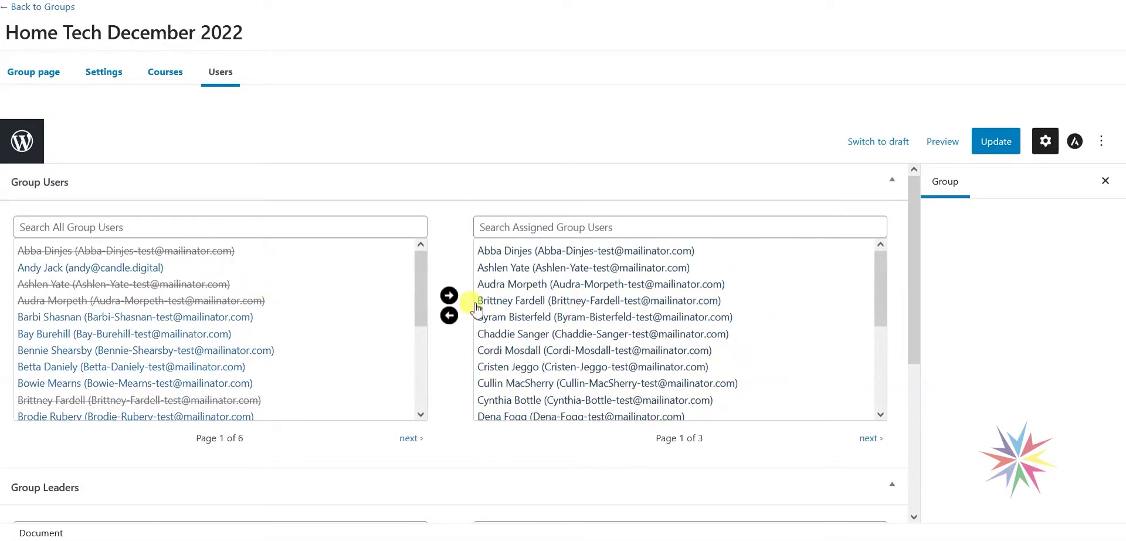
pyautogui.scroll(-1, 641, 287)
pyautogui.scroll(-3, 396, 308)
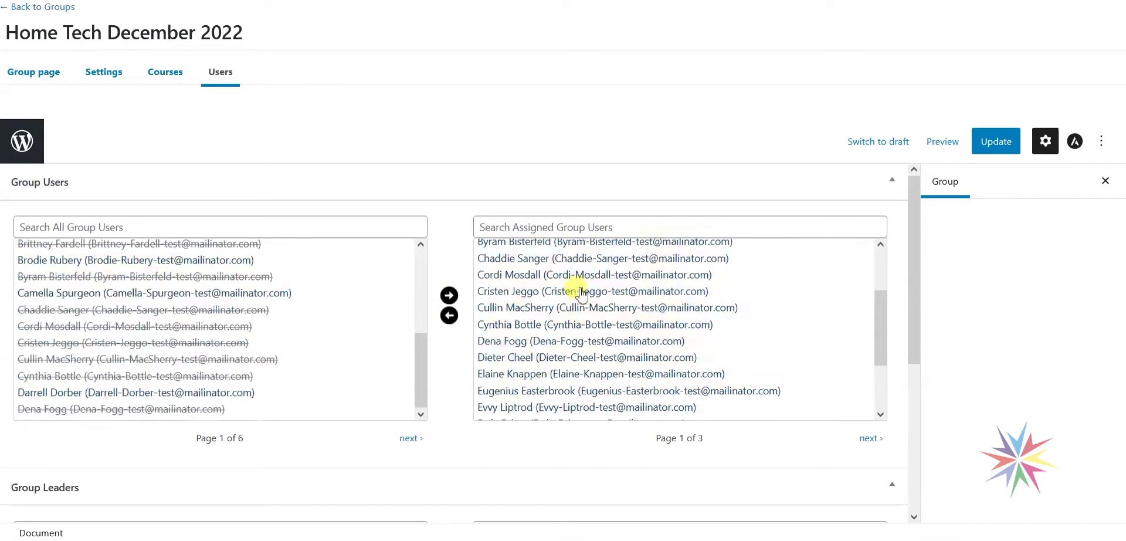
pyautogui.scroll(-2, 660, 287)
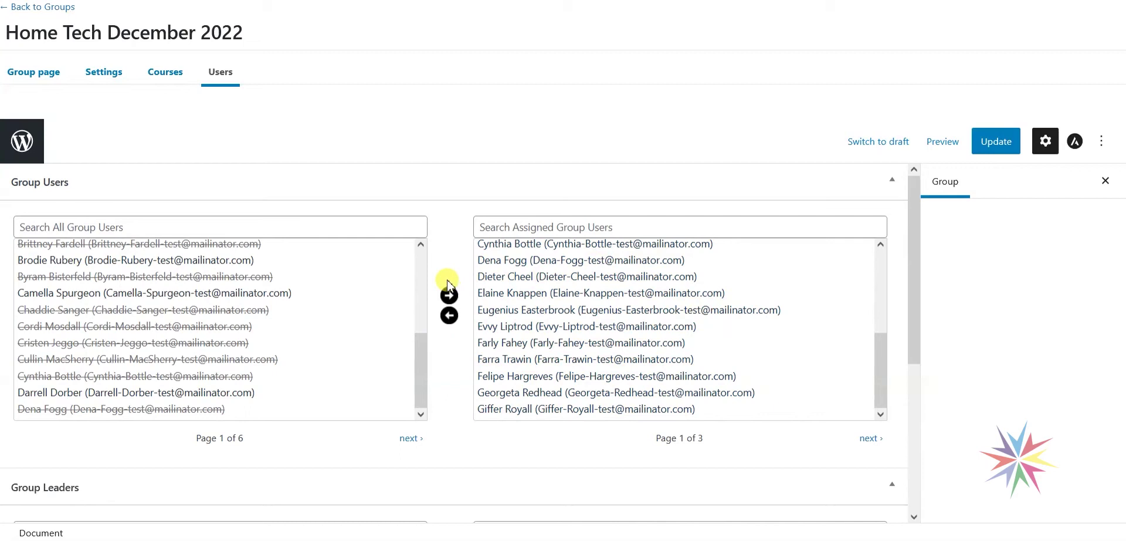
pyautogui.scroll(-4, 449, 281)
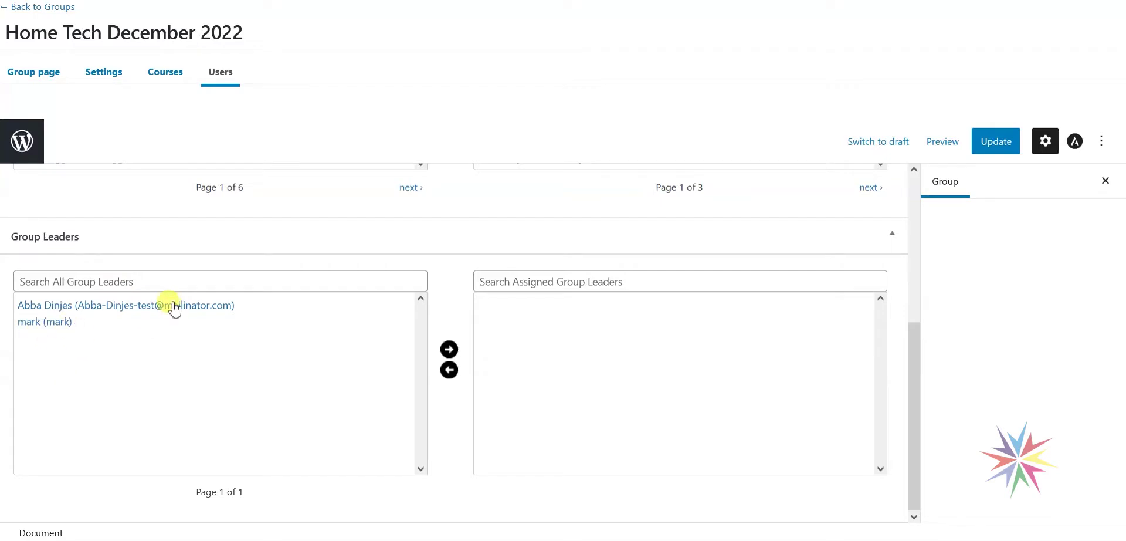
pyautogui.click(42, 305)
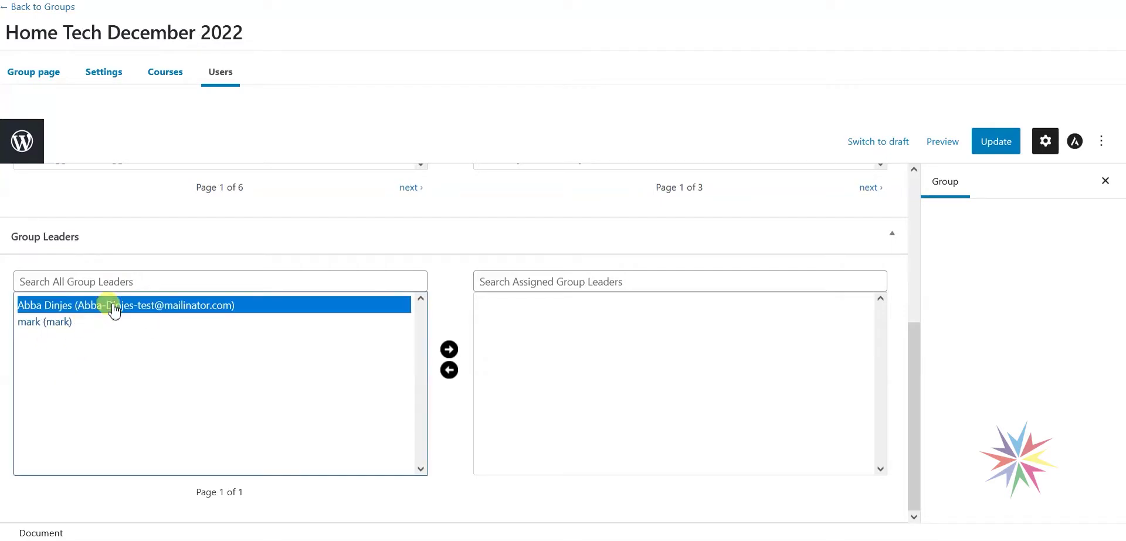
pyautogui.click(449, 351)
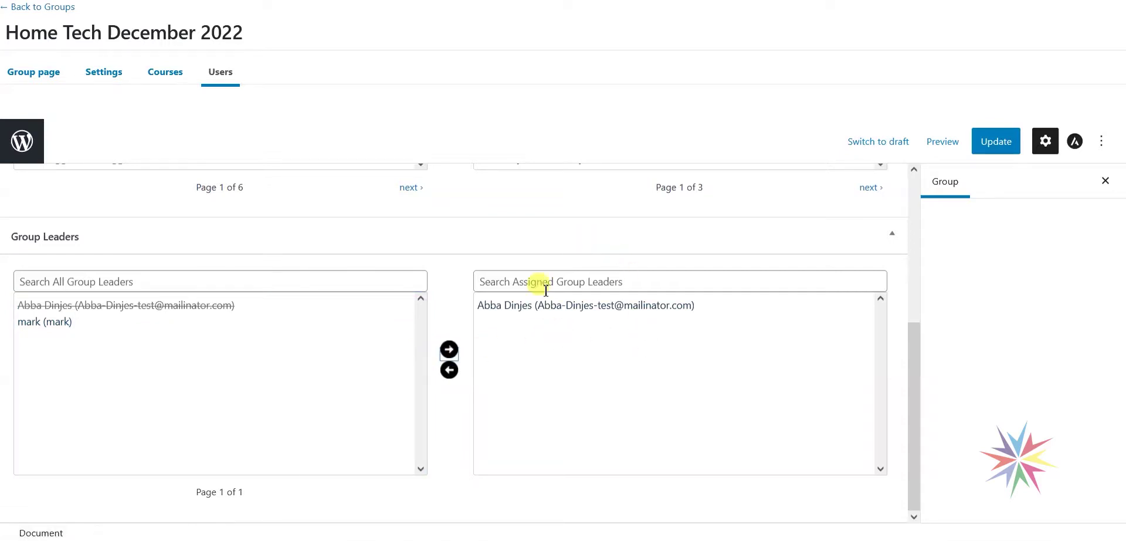
# - Update the Home Tech December 2022 group and go back to the Groups list
pyautogui.scroll(4, 645, 352)
pyautogui.scroll(-3, 359, 309)
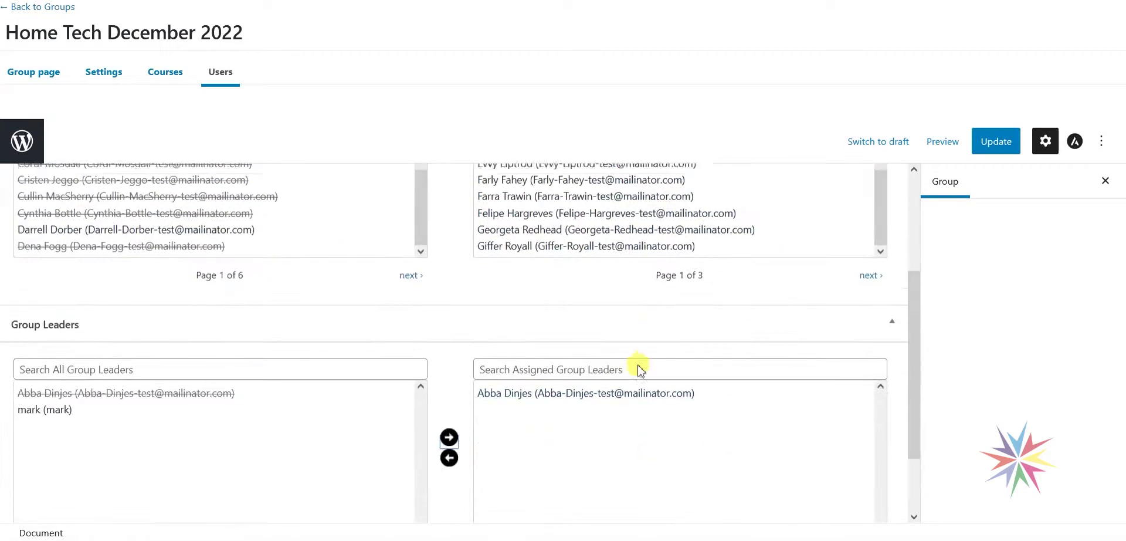
pyautogui.scroll(3, 639, 368)
pyautogui.click(997, 145)
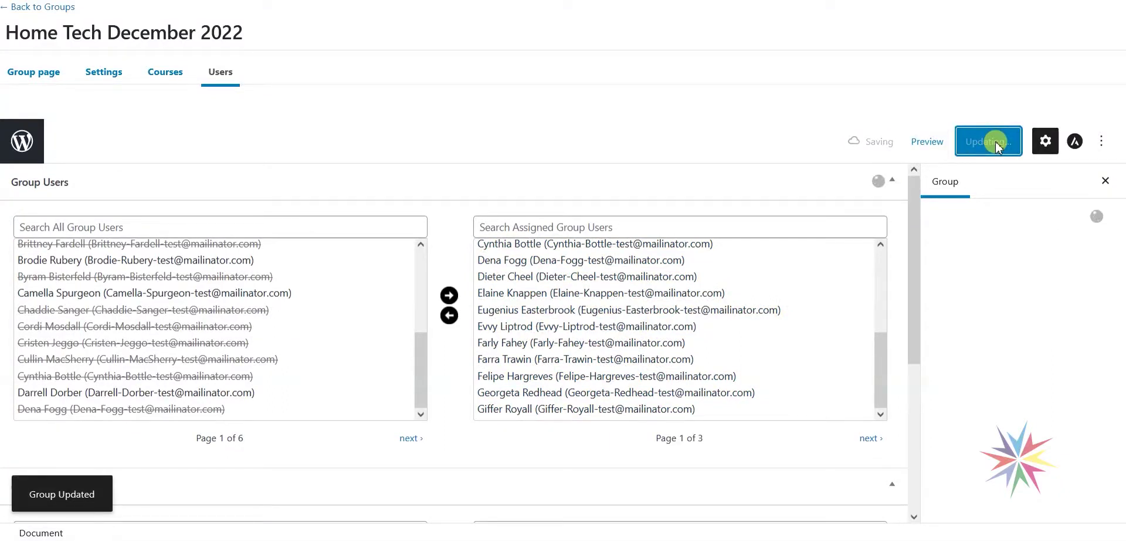
pyautogui.scroll(-5, 703, 354)
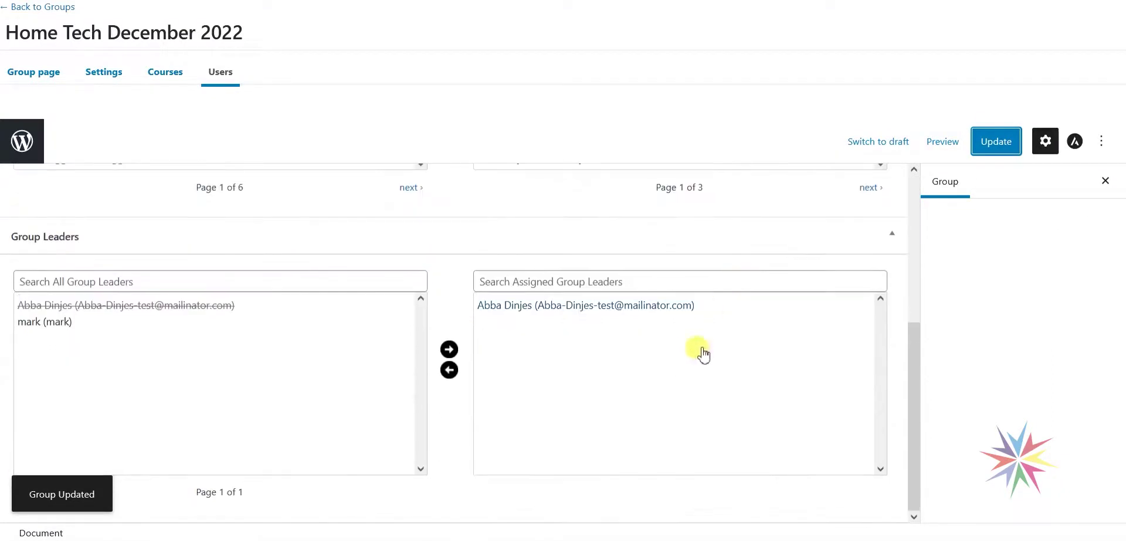
pyautogui.click(38, 7)
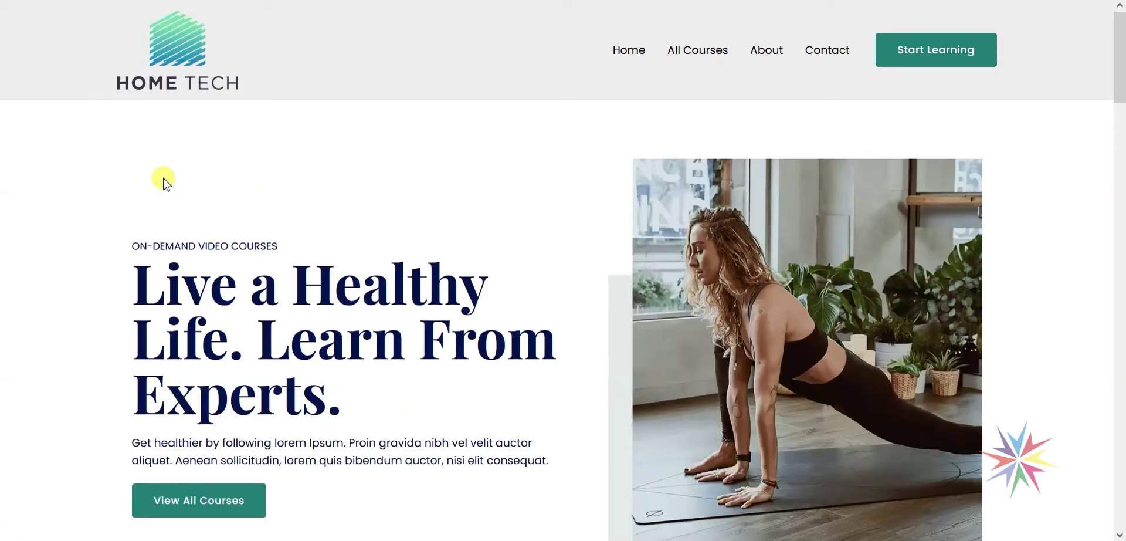
# - Check the front-end All Courses page, then return to the LearnDash Groups admin window
pyautogui.click(697, 50)
pyautogui.scroll(-4, 744, 310)
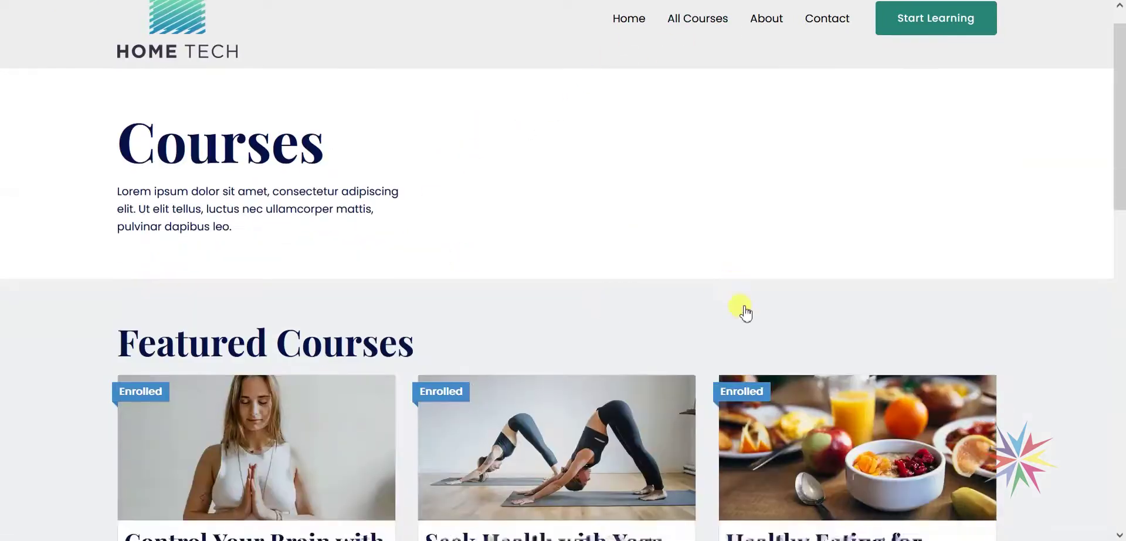
pyautogui.scroll(4, 782, 330)
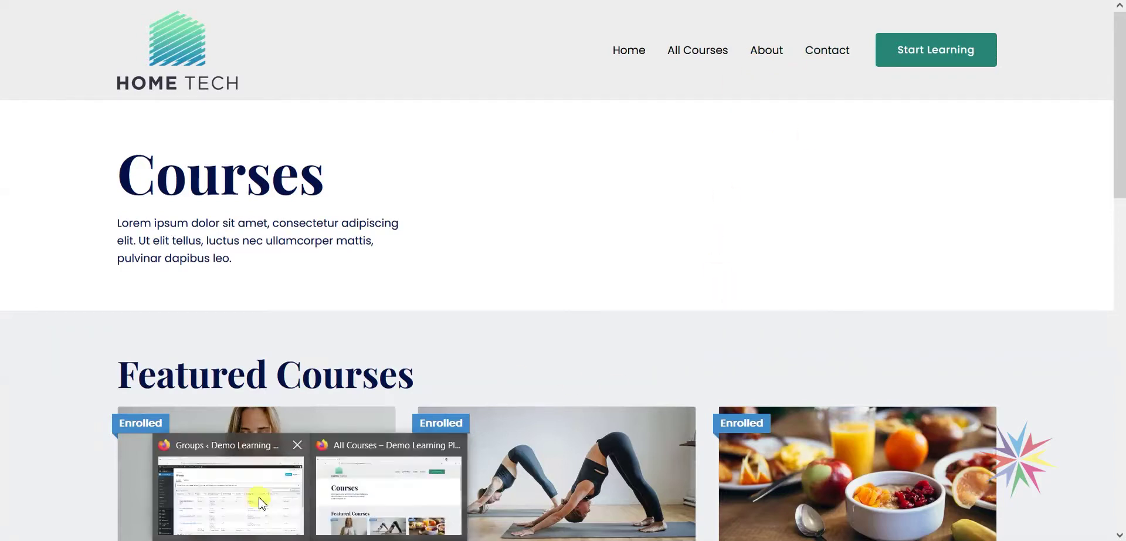
pyautogui.click(259, 495)
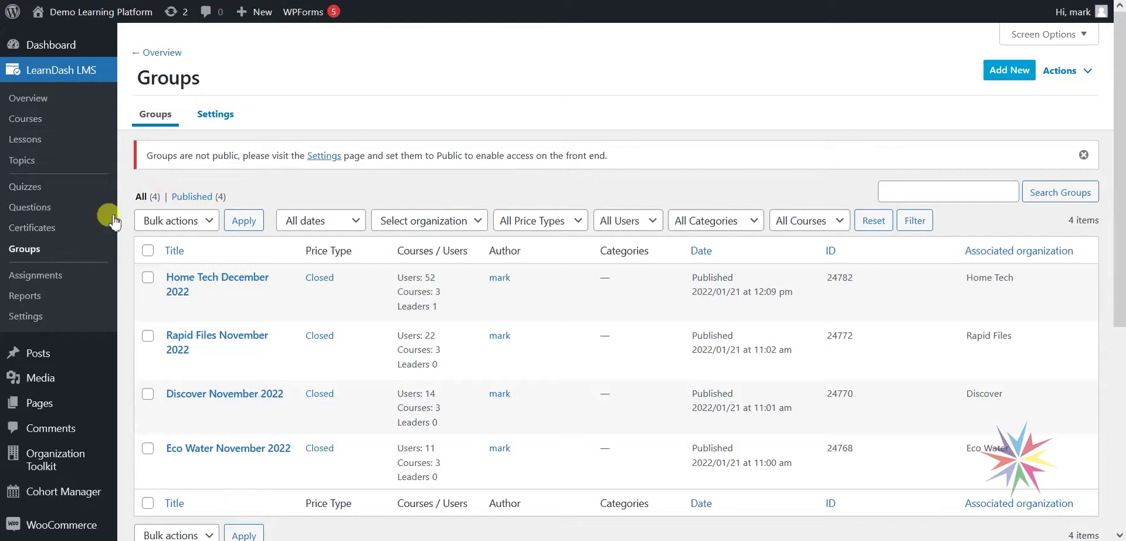
# - Open the Client dashboard page for editing and select its [b2b_client_dashboard] shortcode block
pyautogui.moveTo(54, 414)
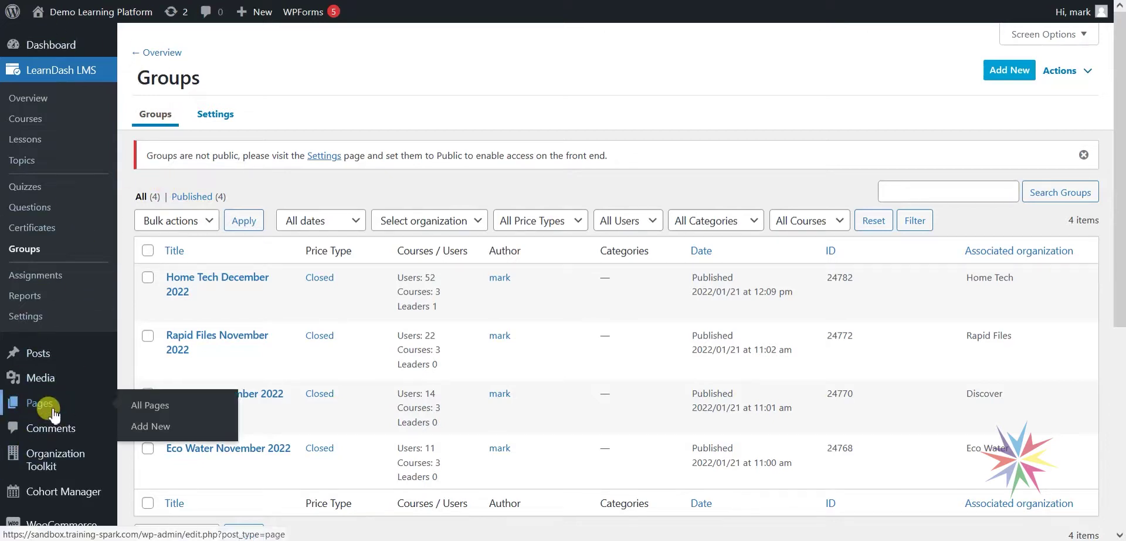
pyautogui.click(54, 415)
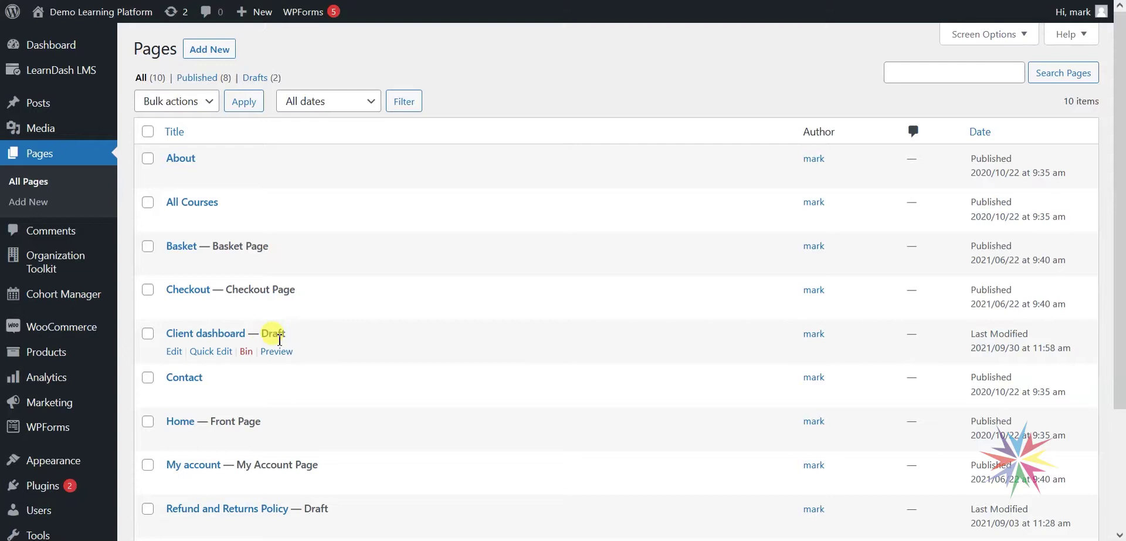
pyautogui.click(174, 352)
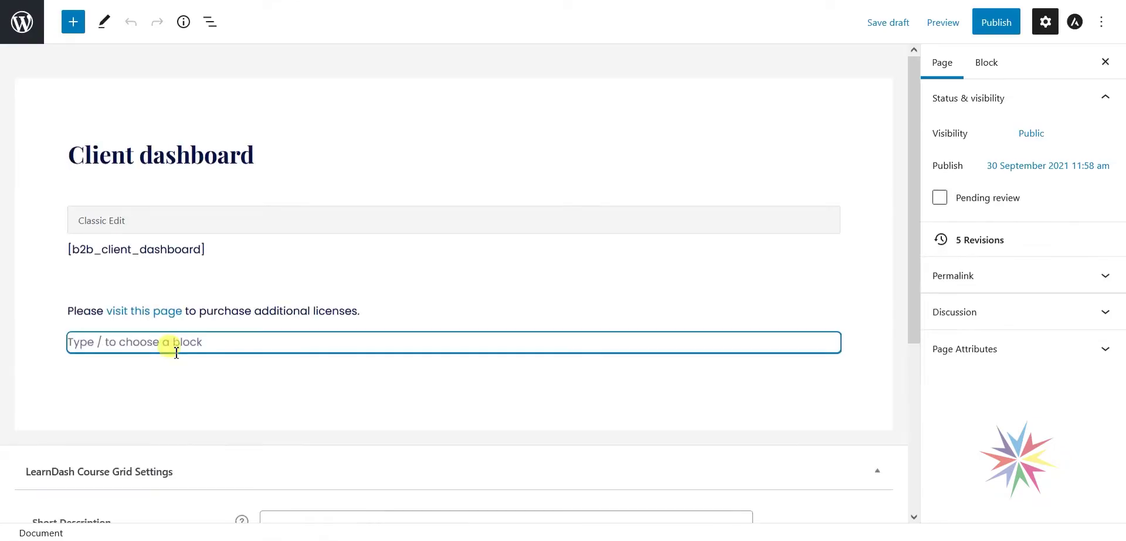
pyautogui.click(244, 232)
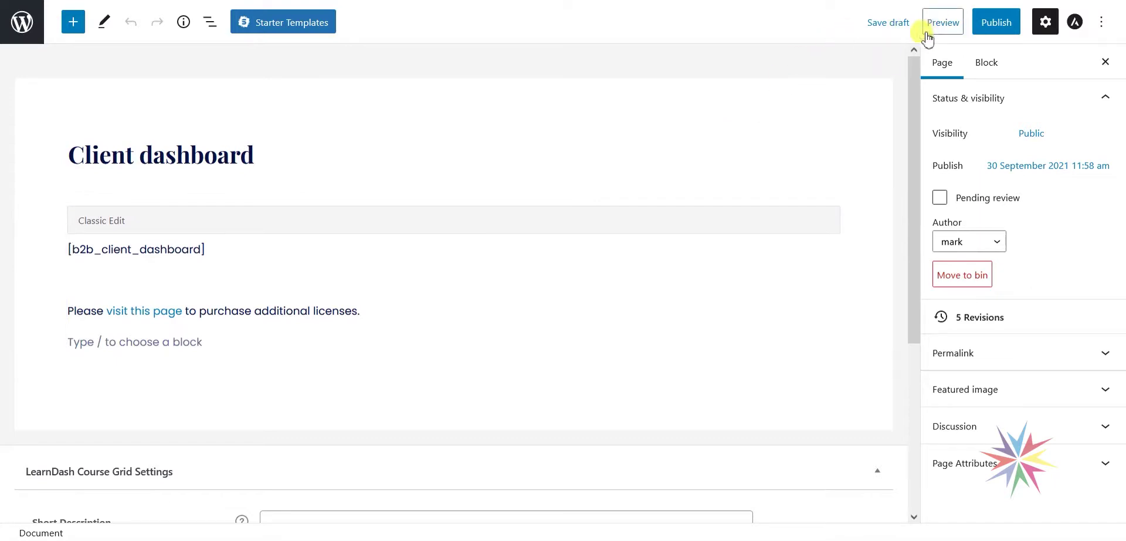
# - Publish the Client dashboard page and view it on the live site
pyautogui.click(1004, 32)
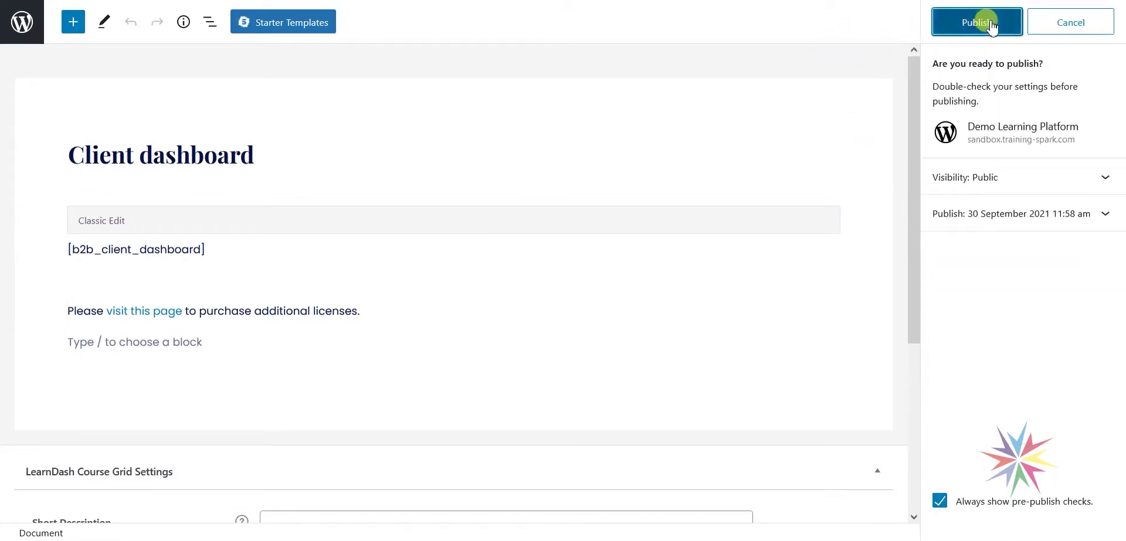
pyautogui.click(991, 27)
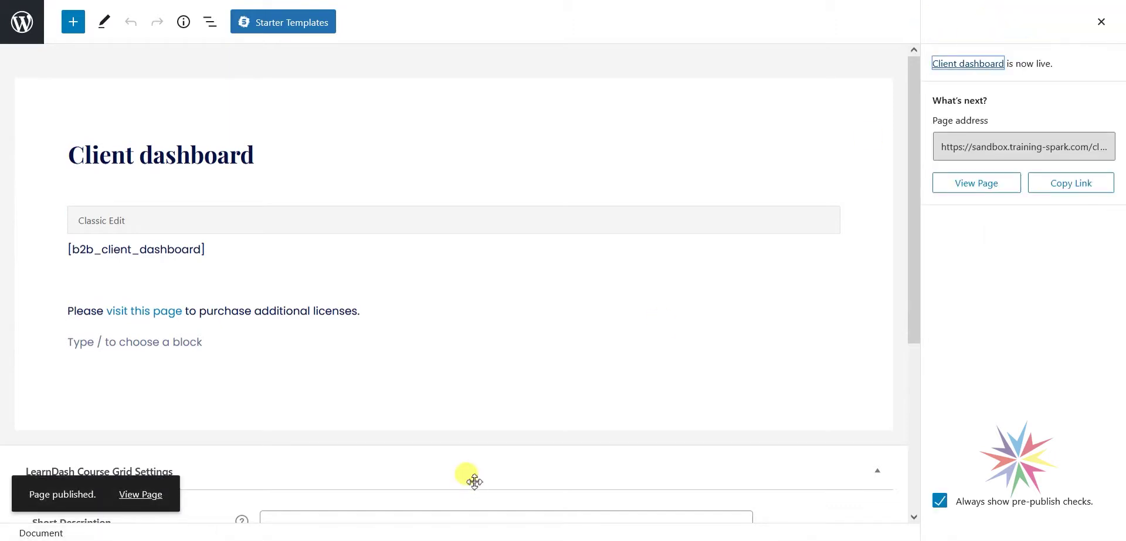
pyautogui.click(970, 186)
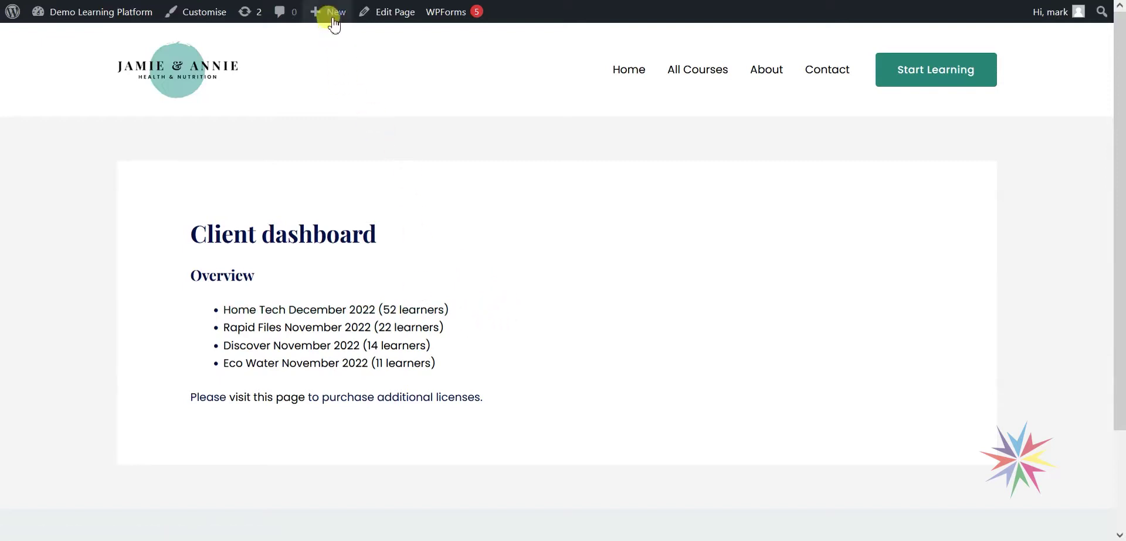
pyautogui.moveTo(334, 23)
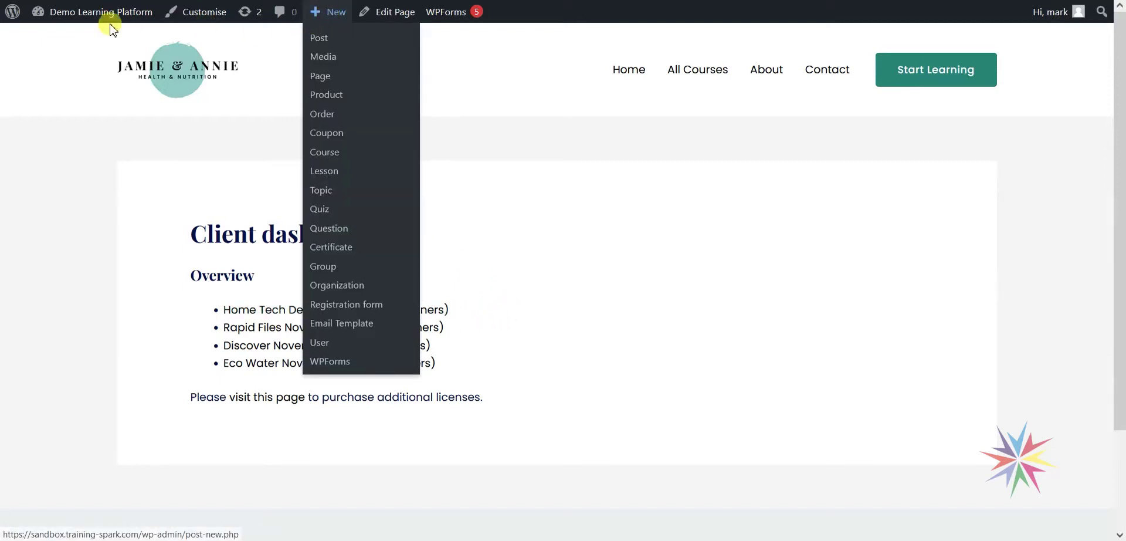
pyautogui.moveTo(100, 18)
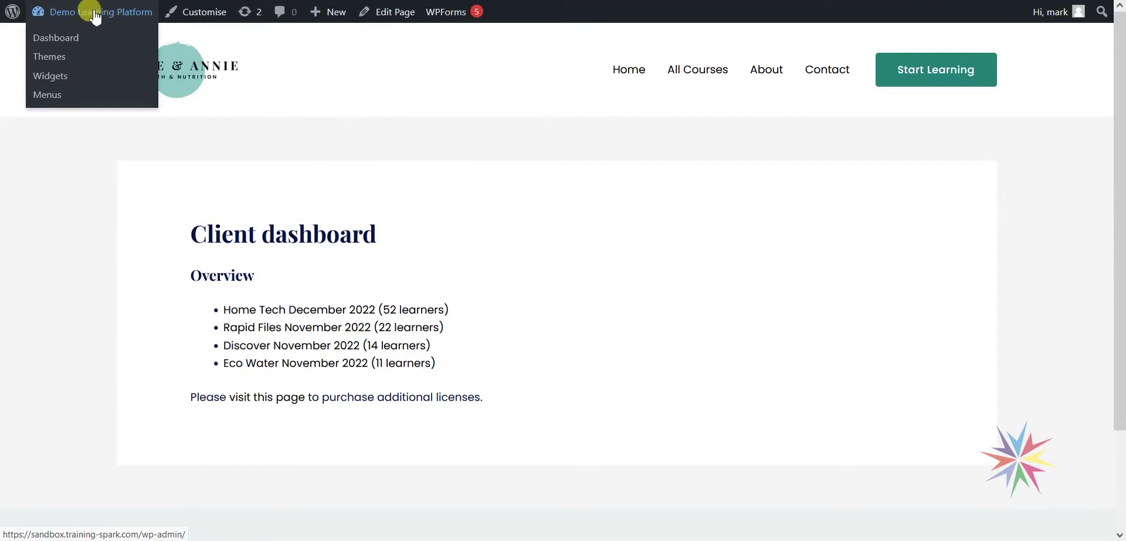
# - Open Appearance > Menus, glancing at the live All Courses page before returning
pyautogui.click(51, 98)
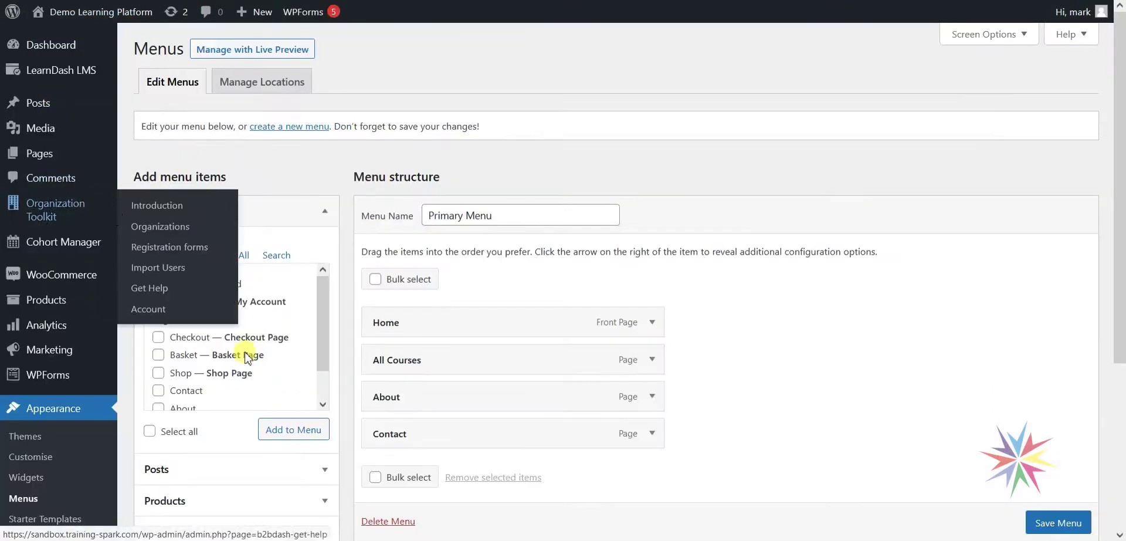
pyautogui.scroll(-3, 26, 176)
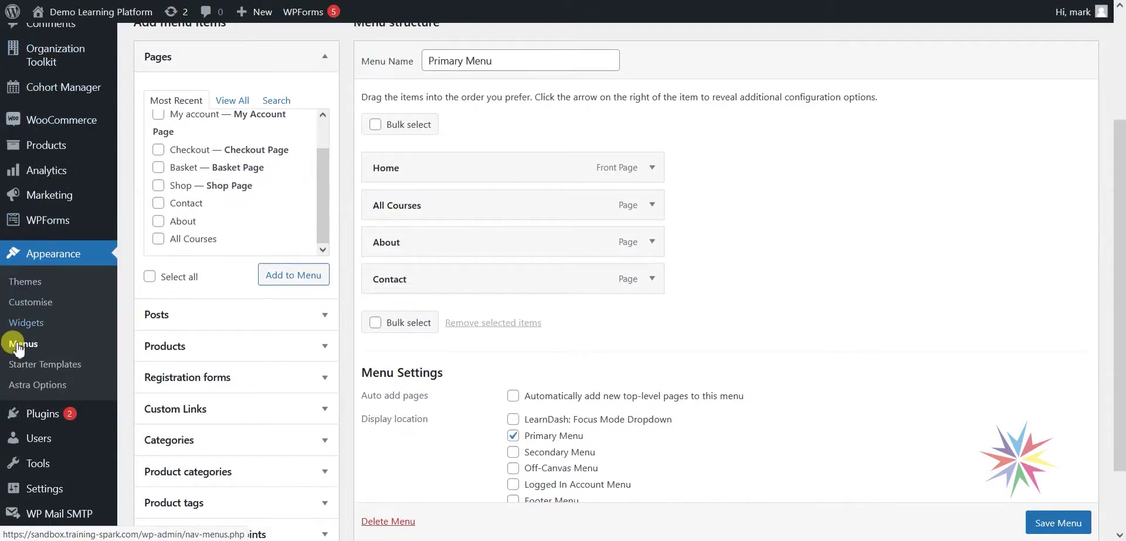
pyautogui.scroll(1, 296, 205)
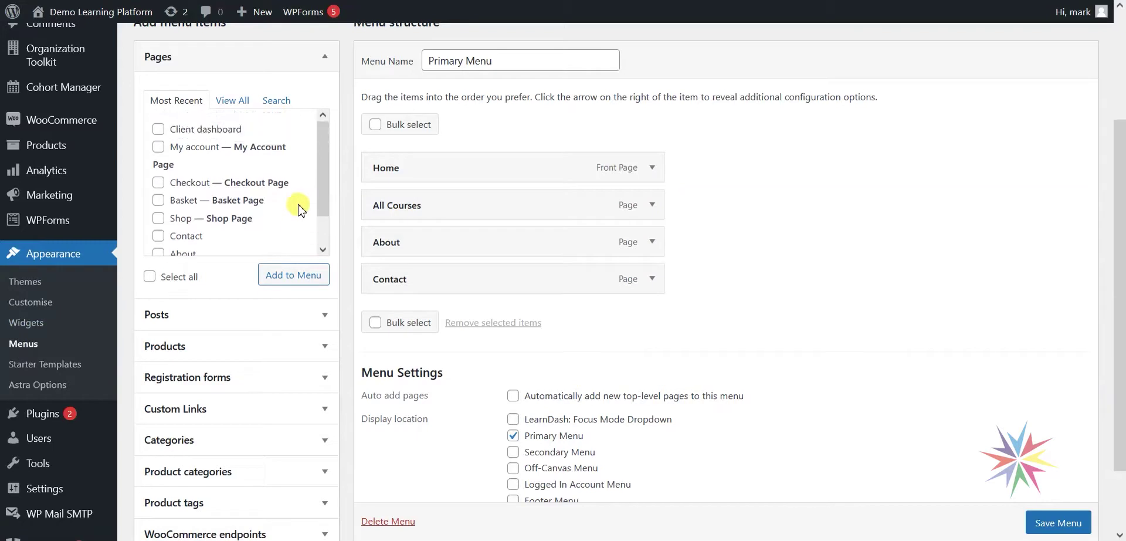
pyautogui.scroll(1, 762, 251)
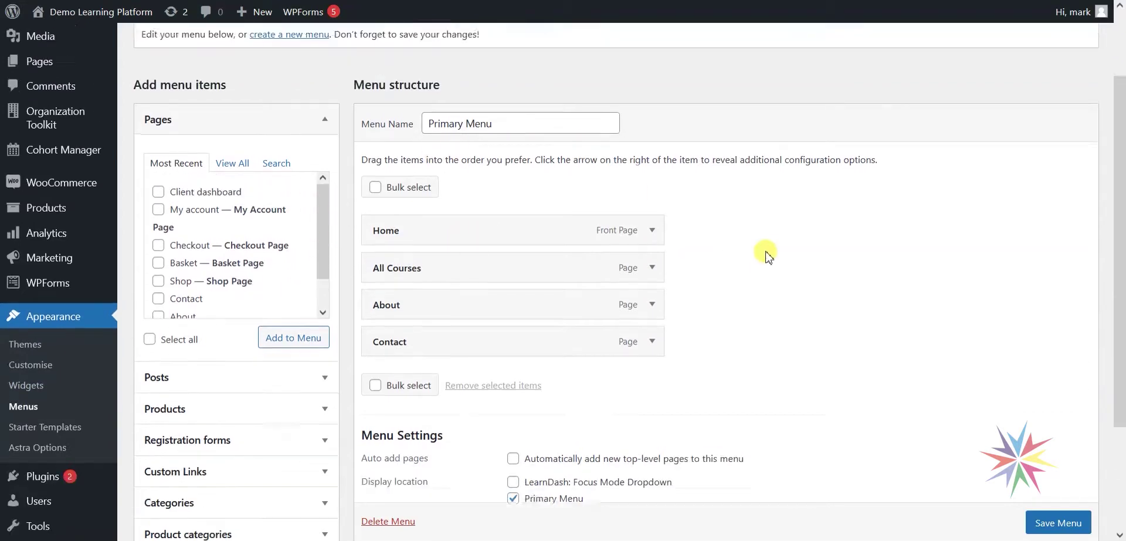
pyautogui.scroll(-1, 432, 169)
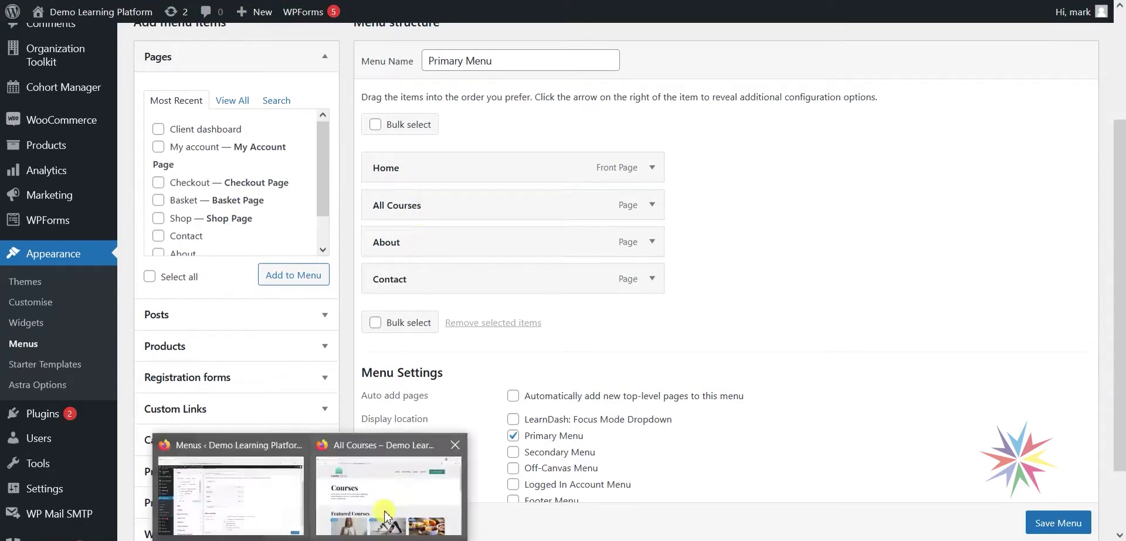
pyautogui.click(384, 452)
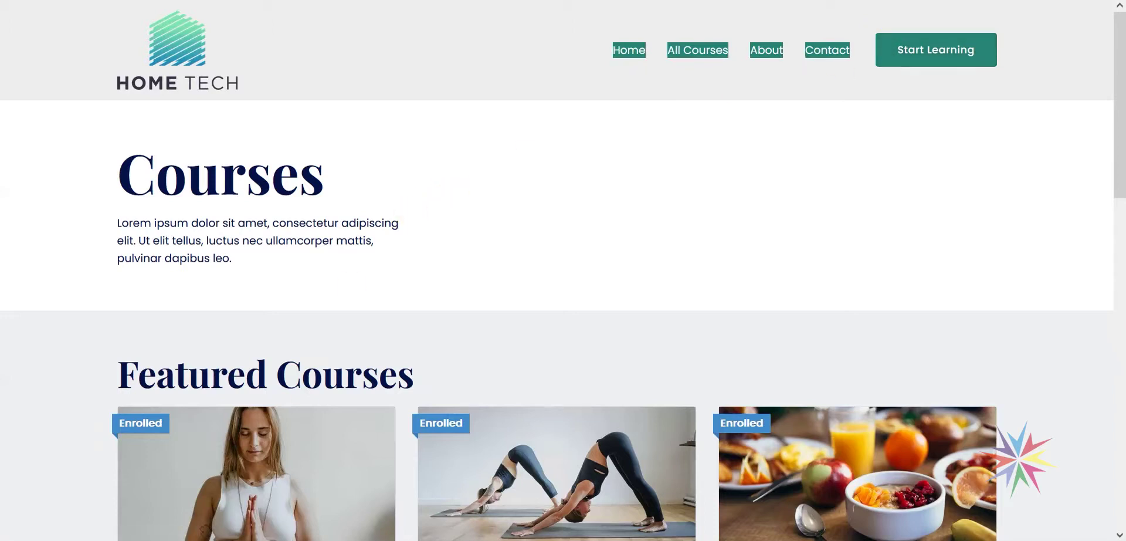
pyautogui.click(226, 463)
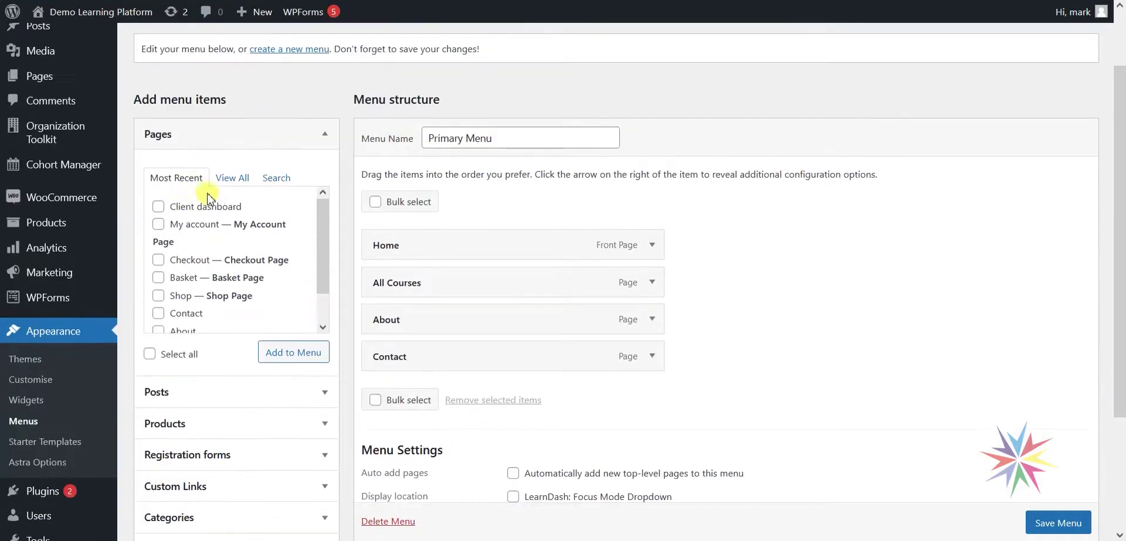
# - Add the Client dashboard page to the Primary Menu and save the menu
pyautogui.click(159, 206)
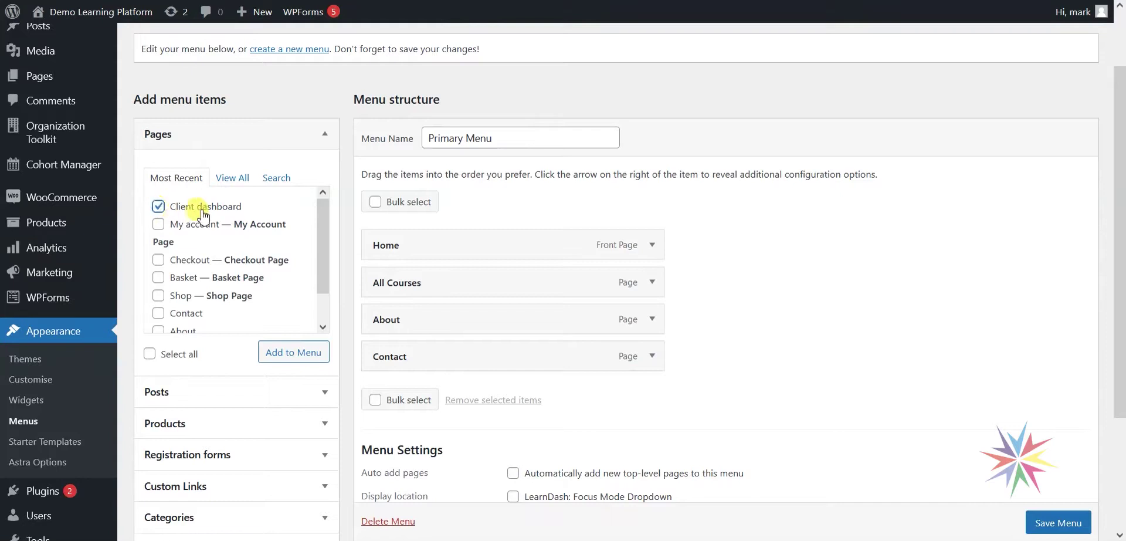
pyautogui.click(290, 356)
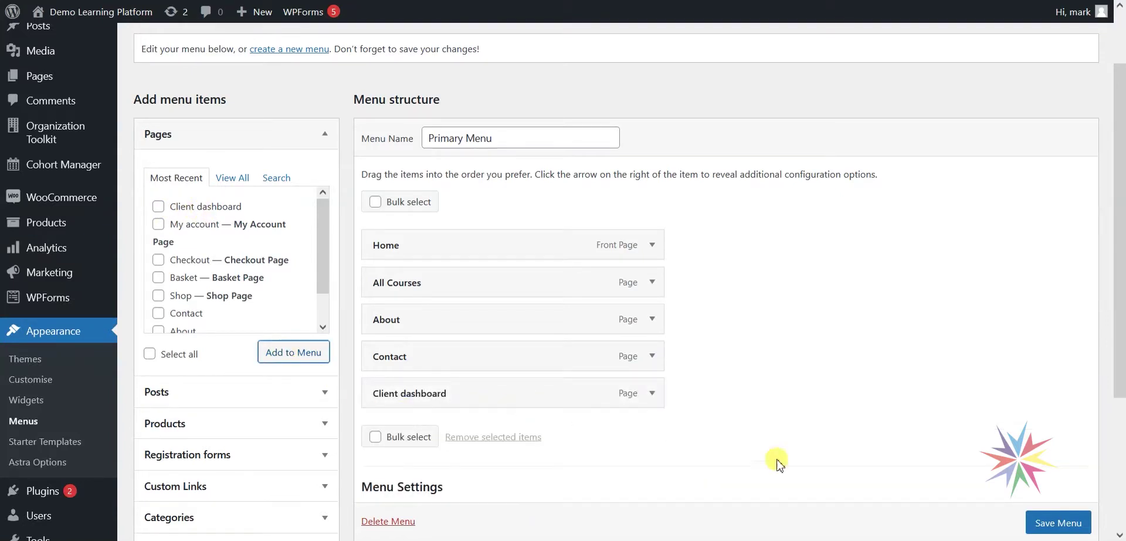
pyautogui.click(1061, 522)
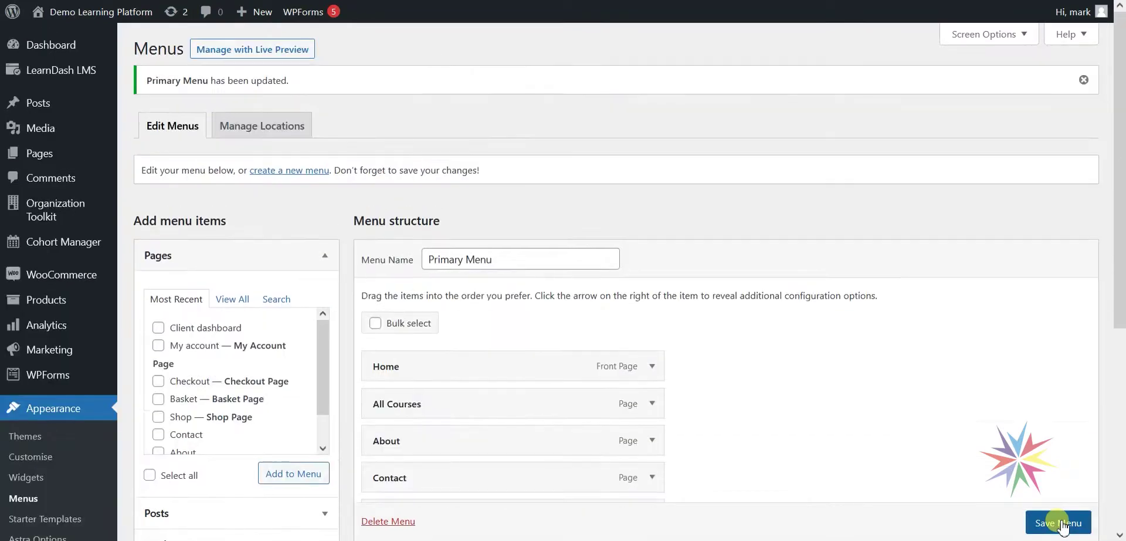
pyautogui.scroll(-5, 817, 422)
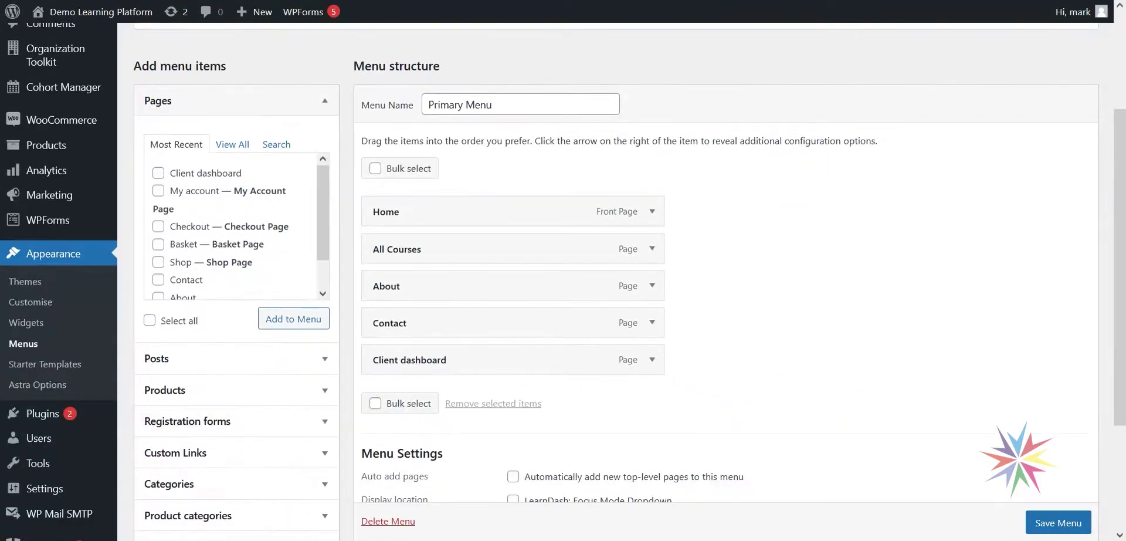
pyautogui.click(387, 487)
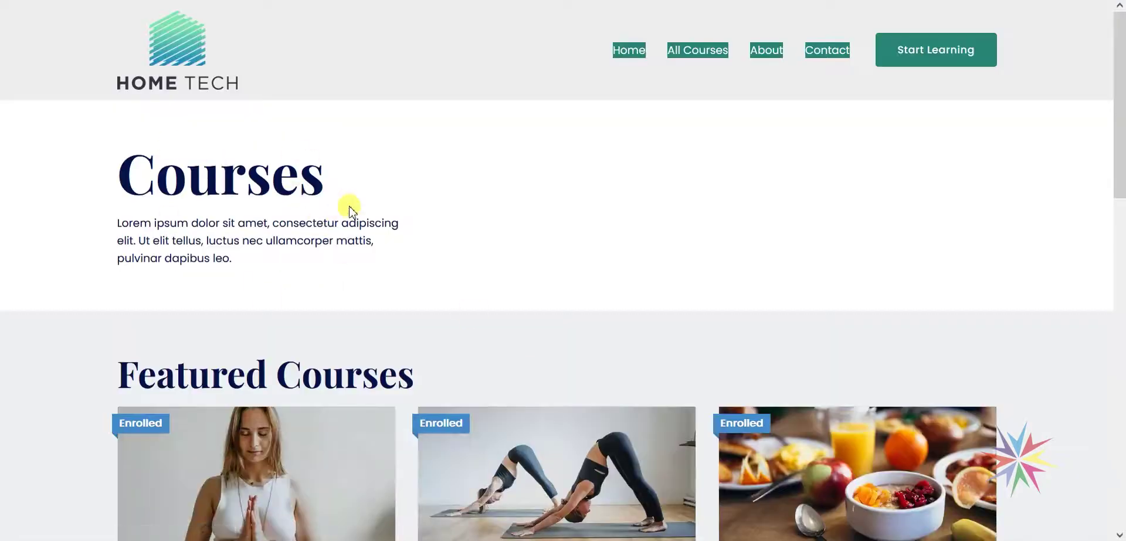
# - Reload the site, open Client dashboard, then the Home Tech December 2022 group's learners
pyautogui.press('F5')
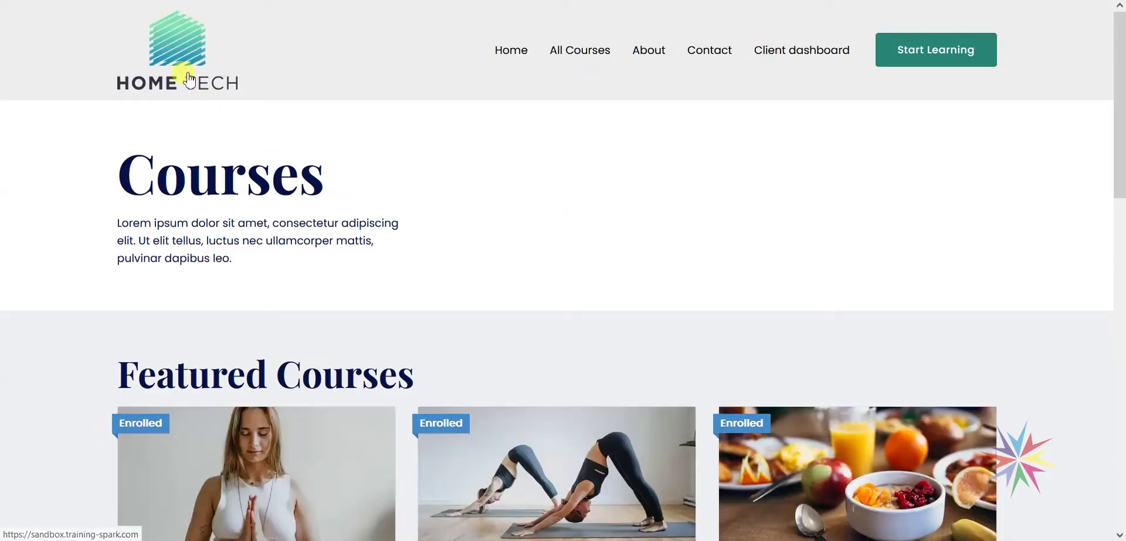
pyautogui.click(817, 62)
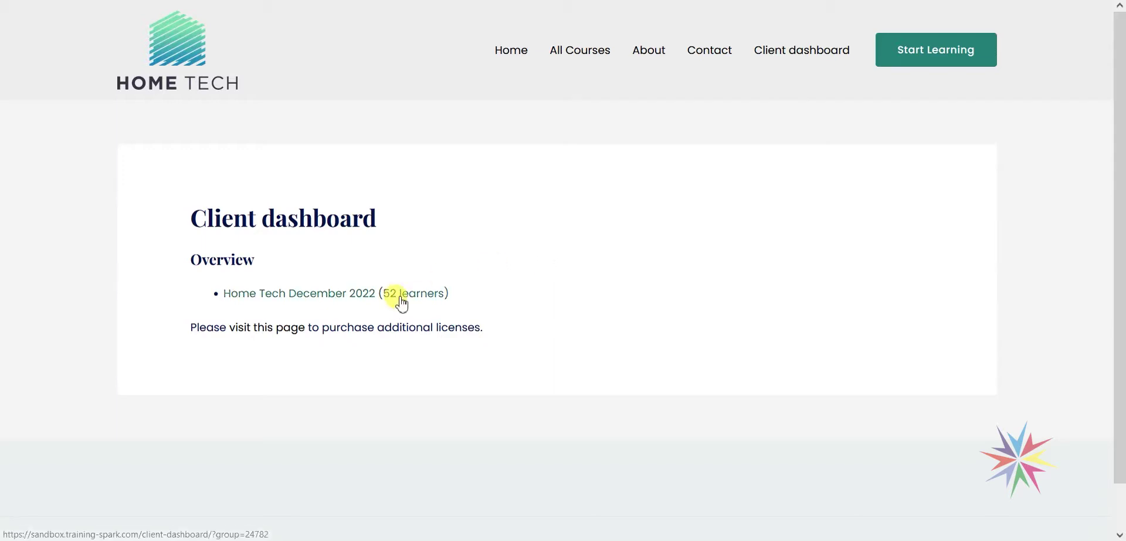
pyautogui.click(372, 306)
pyautogui.scroll(-3, 742, 247)
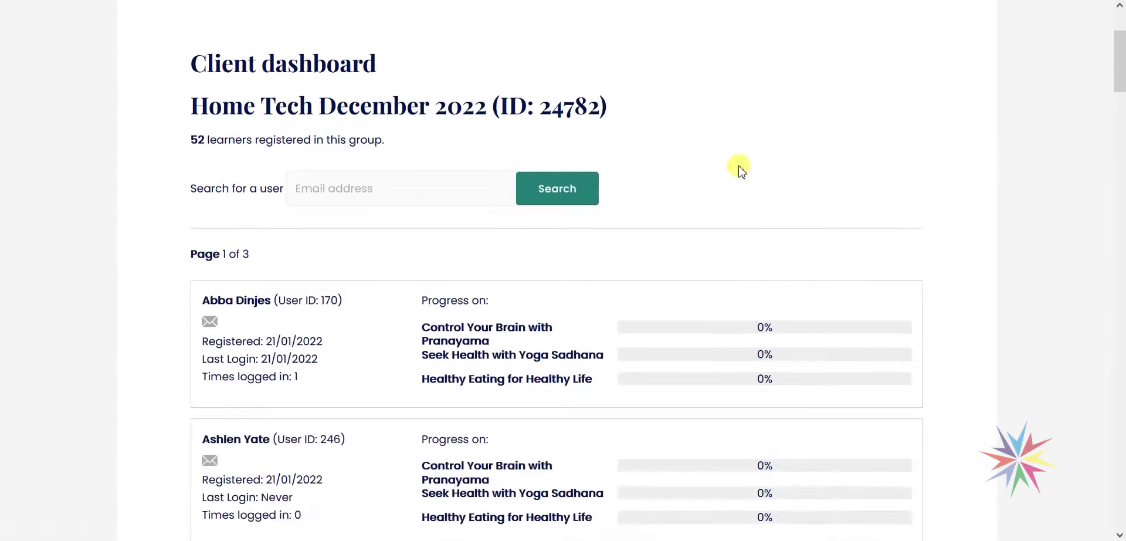
pyautogui.scroll(-4, 410, 217)
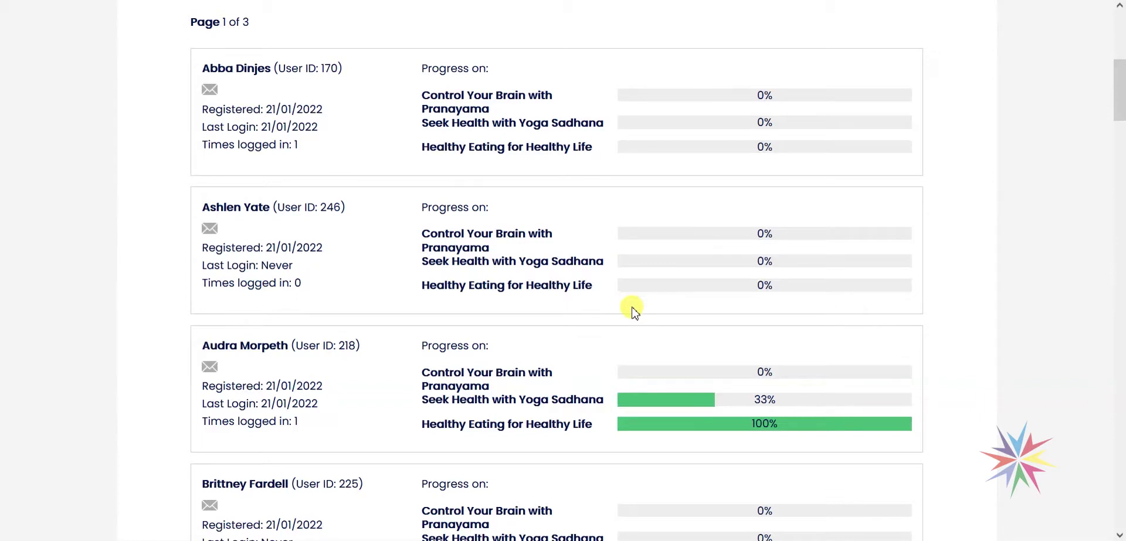
pyautogui.scroll(3, 659, 229)
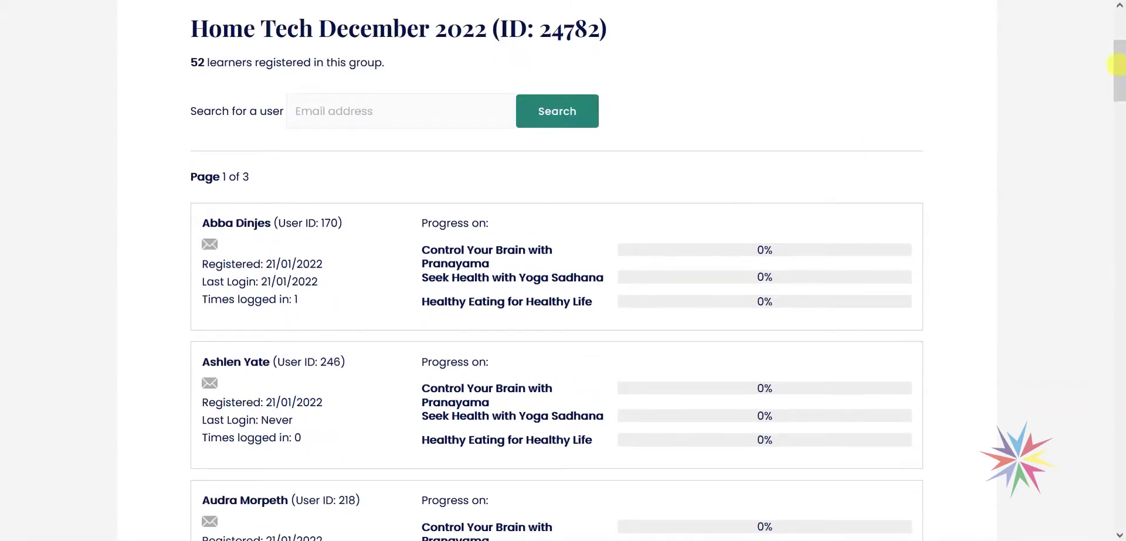
pyautogui.scroll(3, 929, 197)
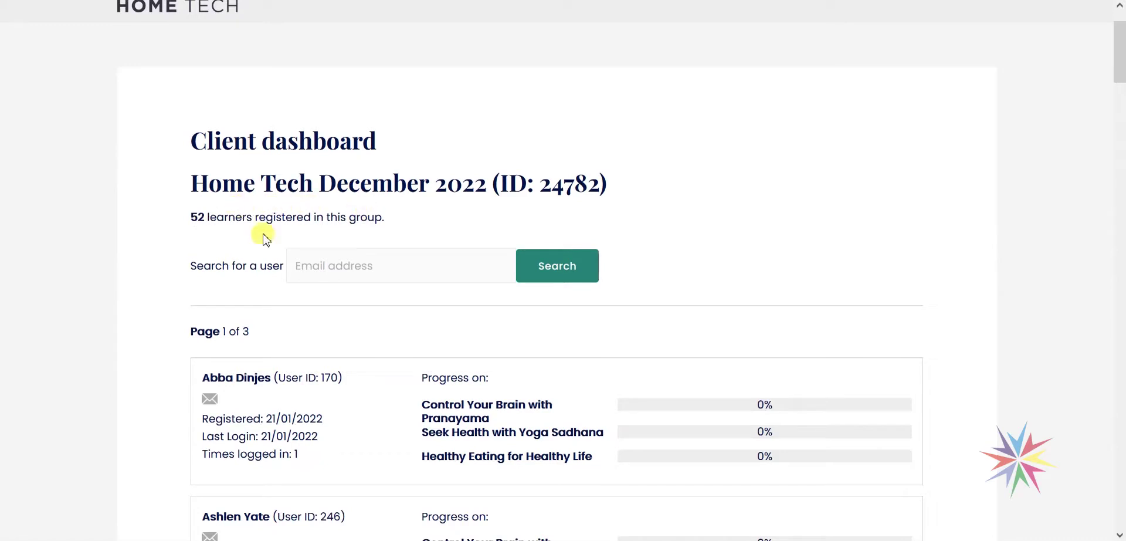
pyautogui.scroll(-1, 316, 220)
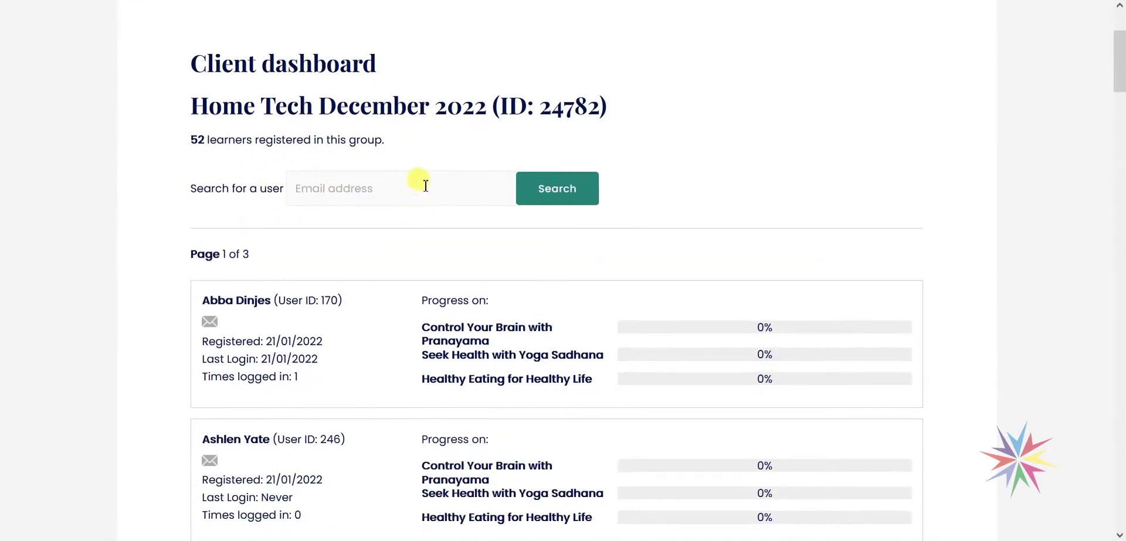
pyautogui.scroll(-2, 560, 203)
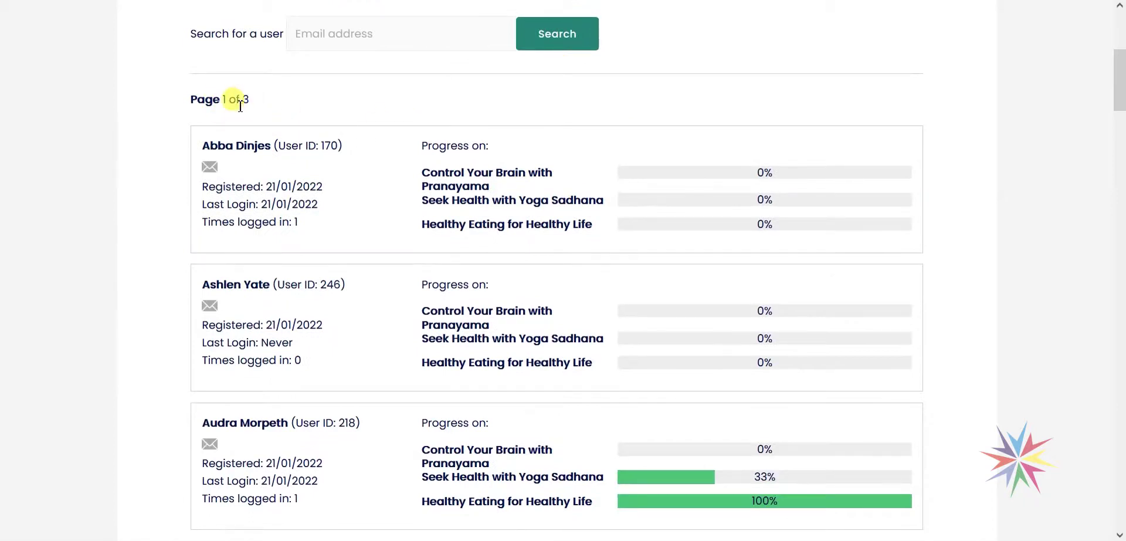
pyautogui.scroll(-17, 369, 316)
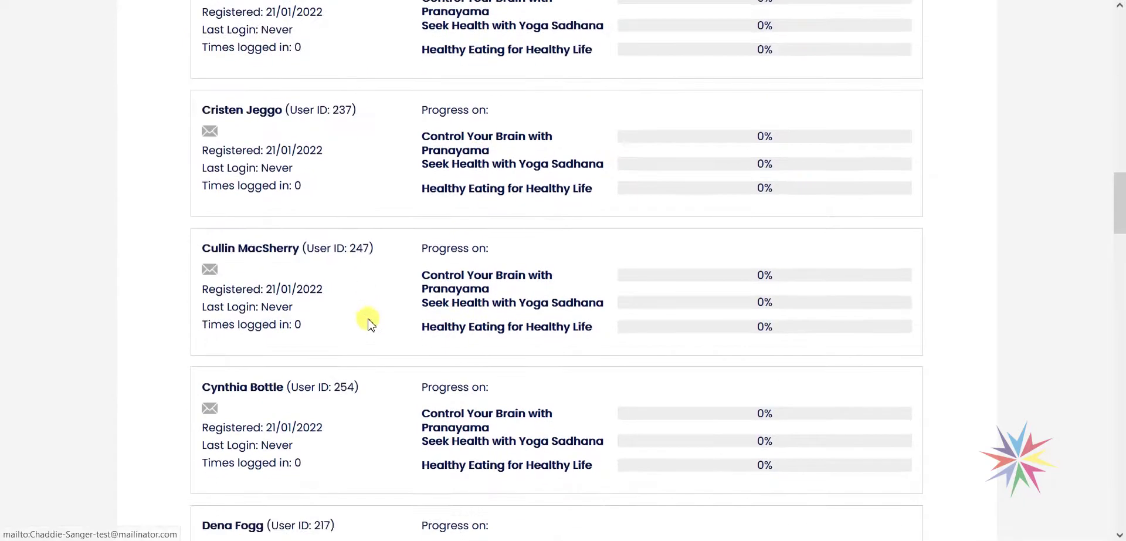
pyautogui.scroll(20, 369, 321)
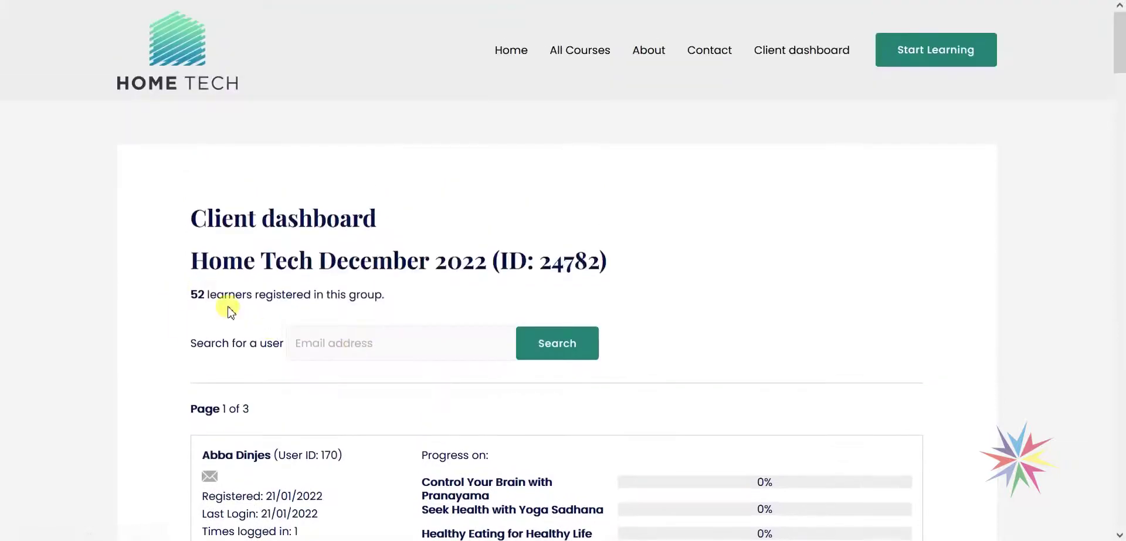
pyautogui.scroll(-3, 214, 223)
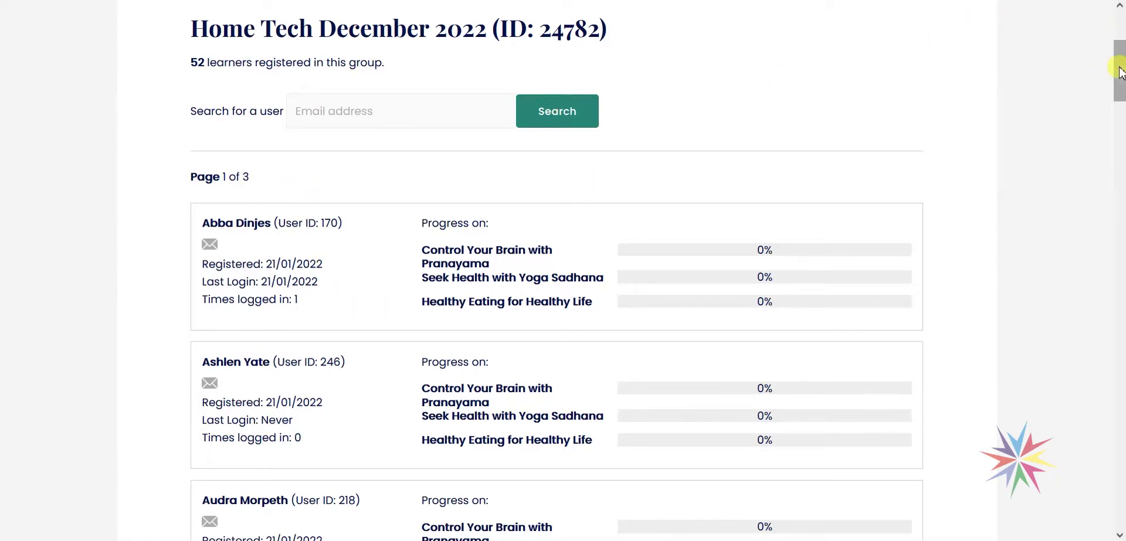
pyautogui.moveTo(1119, 67); pyautogui.dragTo(1081, 495)
pyautogui.scroll(3, 624, 330)
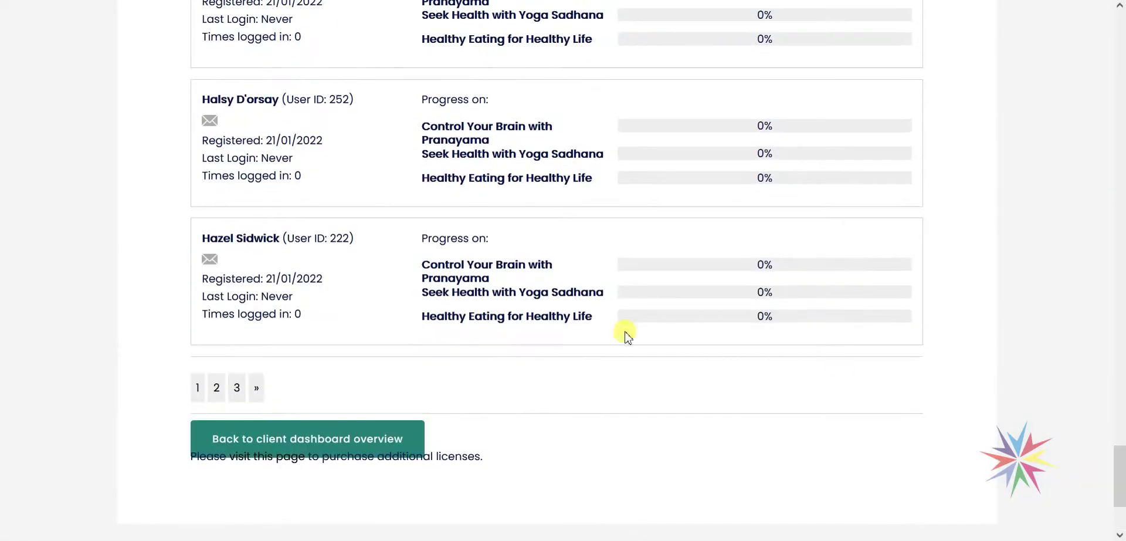
pyautogui.scroll(15, 448, 309)
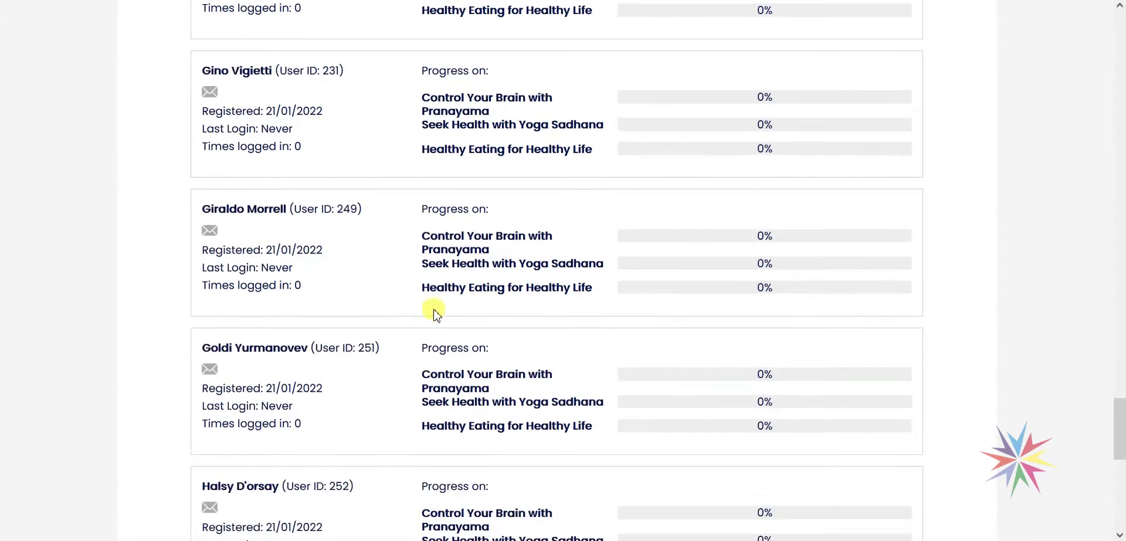
pyautogui.scroll(20, 456, 287)
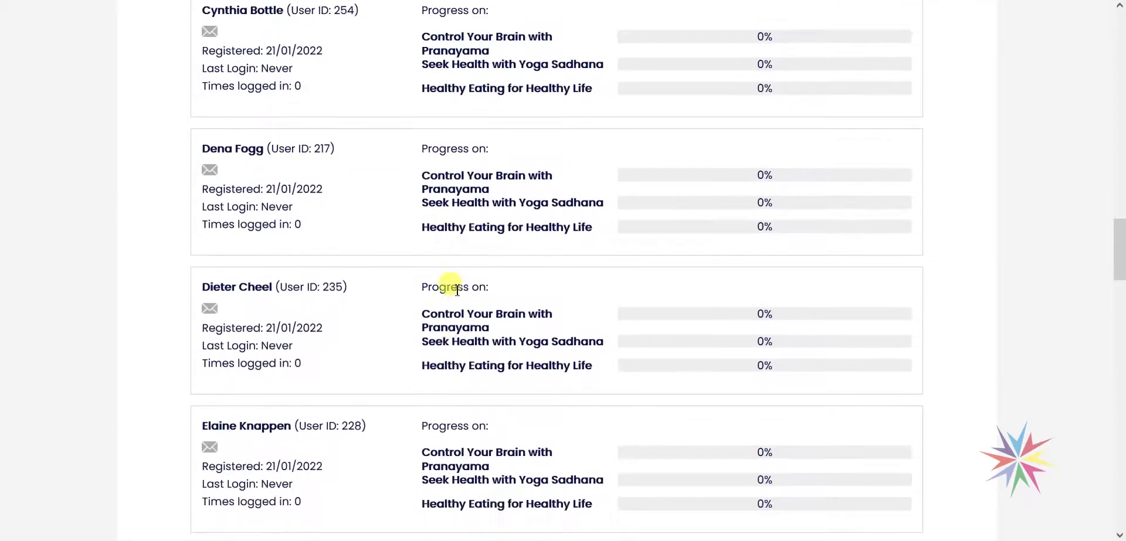
pyautogui.scroll(5, 456, 294)
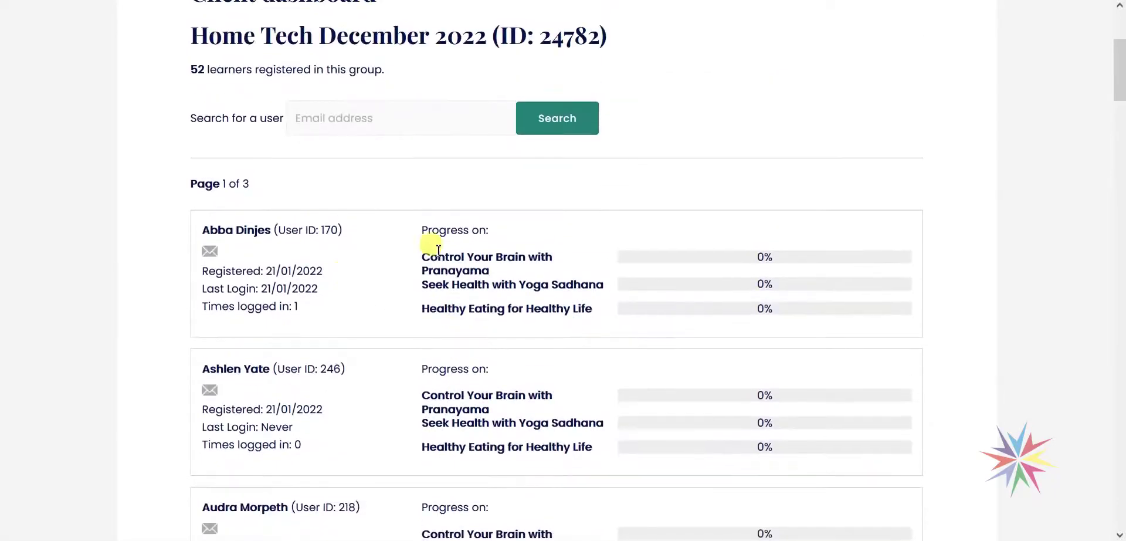
pyautogui.scroll(-3, 402, 192)
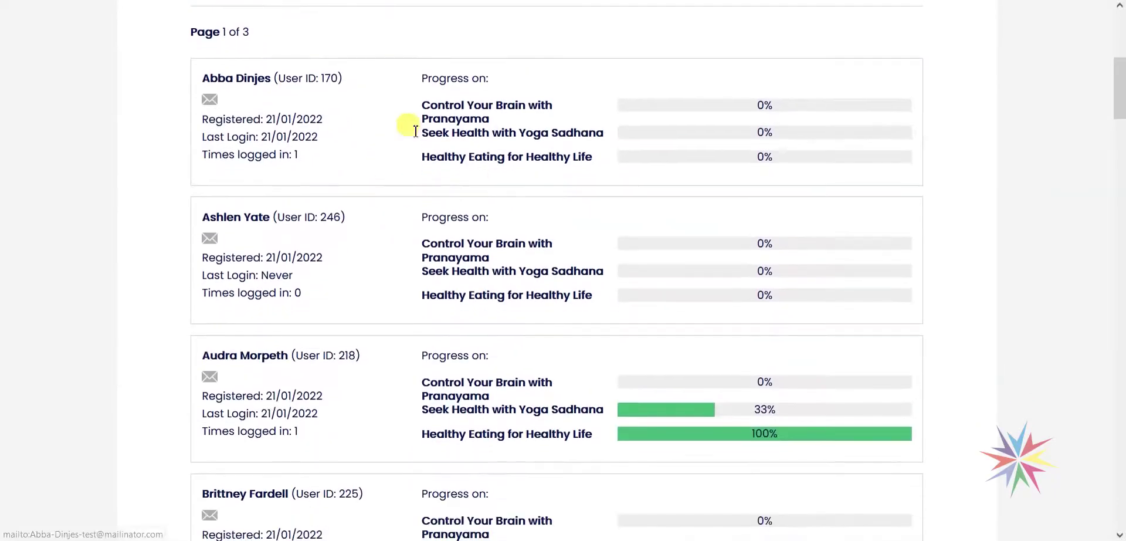
pyautogui.scroll(-2, 420, 215)
pyautogui.scroll(-2, 420, 214)
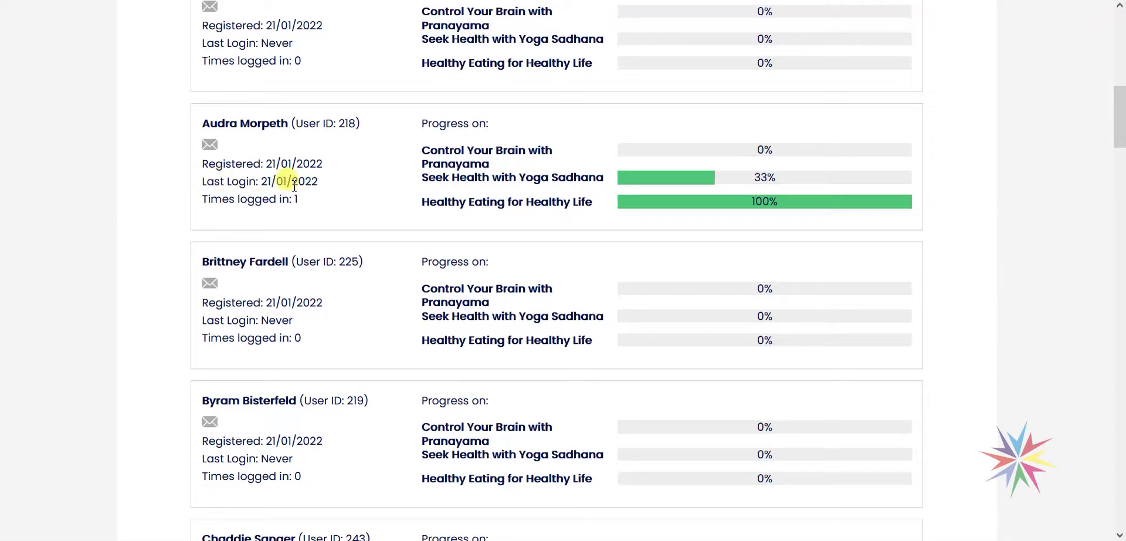
pyautogui.moveTo(311, 201); pyautogui.dragTo(246, 194)
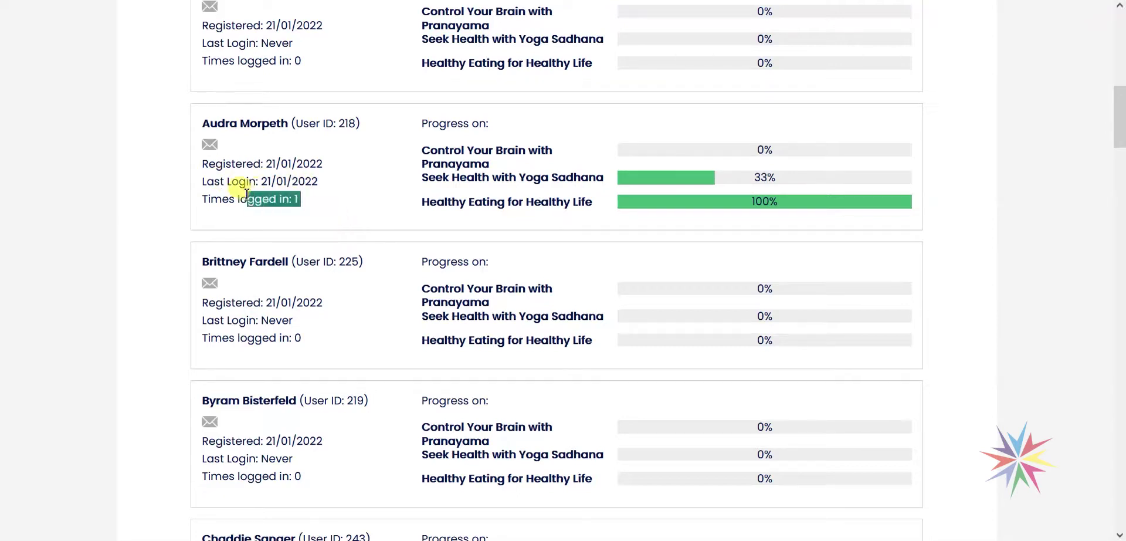
pyautogui.click(258, 203)
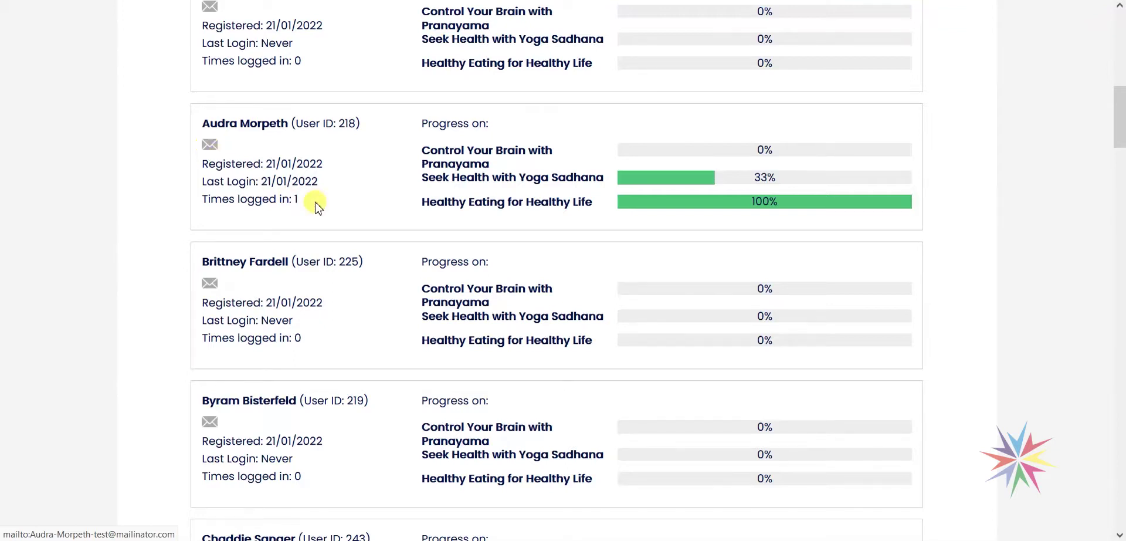
pyautogui.scroll(4, 292, 141)
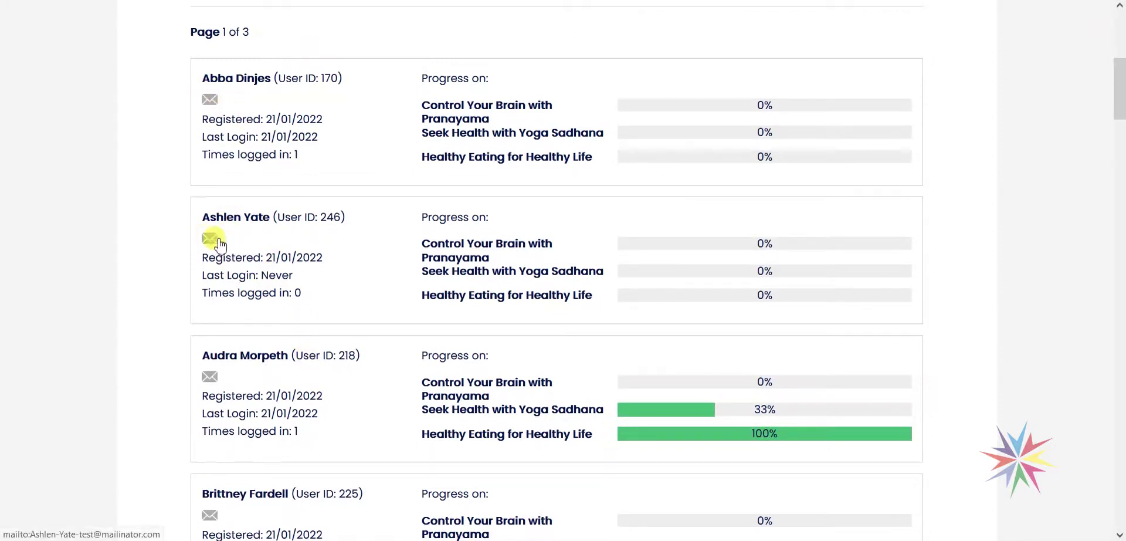
pyautogui.scroll(-3, 234, 238)
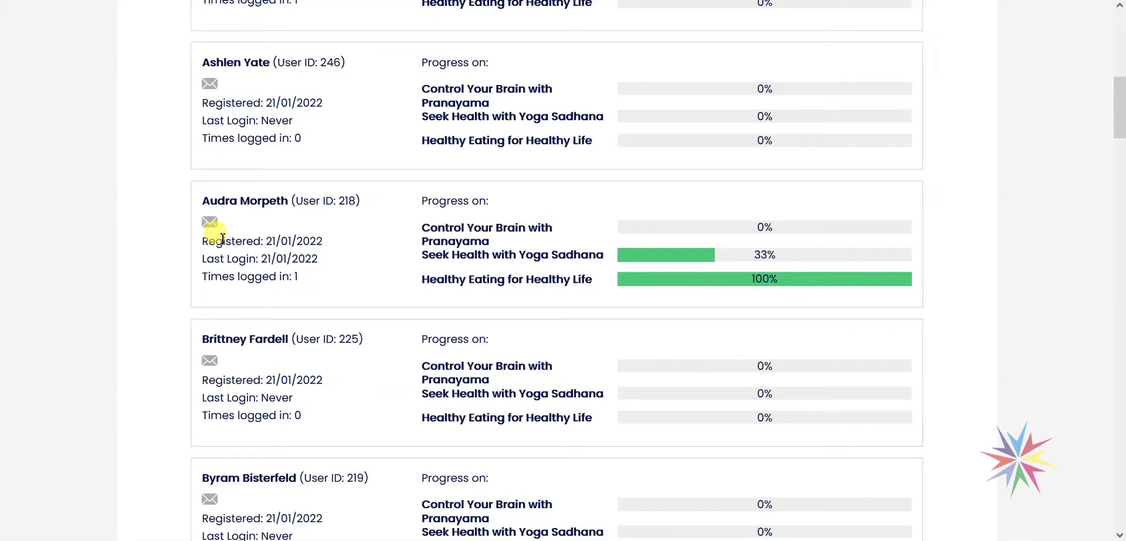
pyautogui.scroll(7, 222, 237)
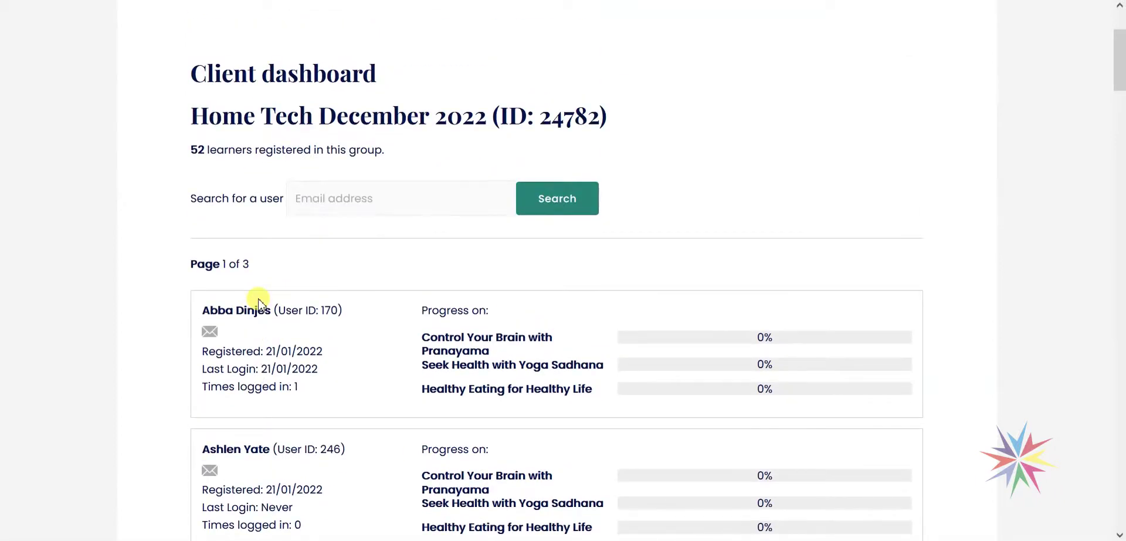
pyautogui.scroll(-3, 352, 267)
pyautogui.scroll(-1, 381, 235)
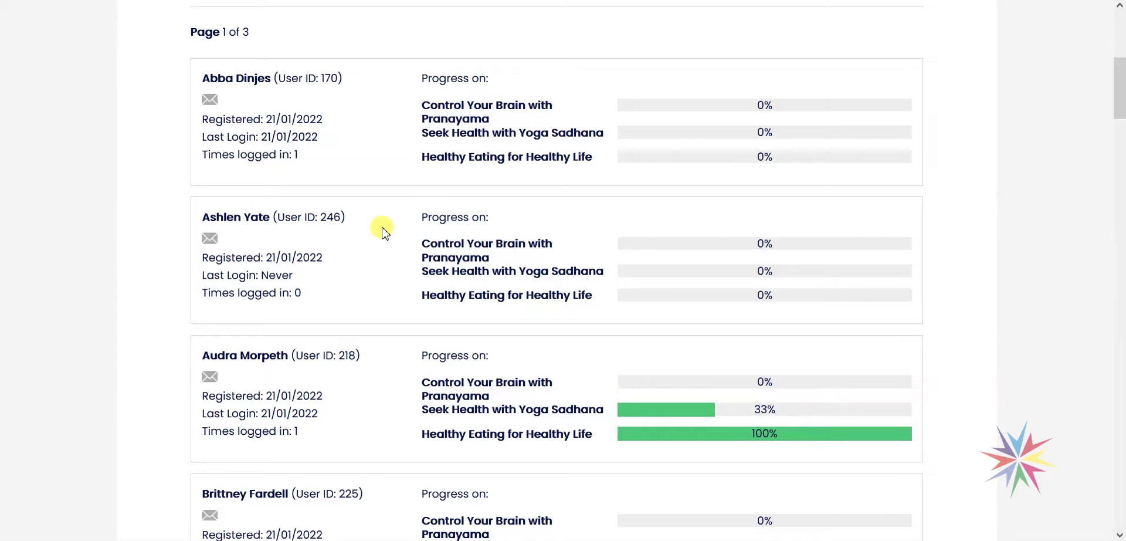
pyautogui.scroll(5, 527, 316)
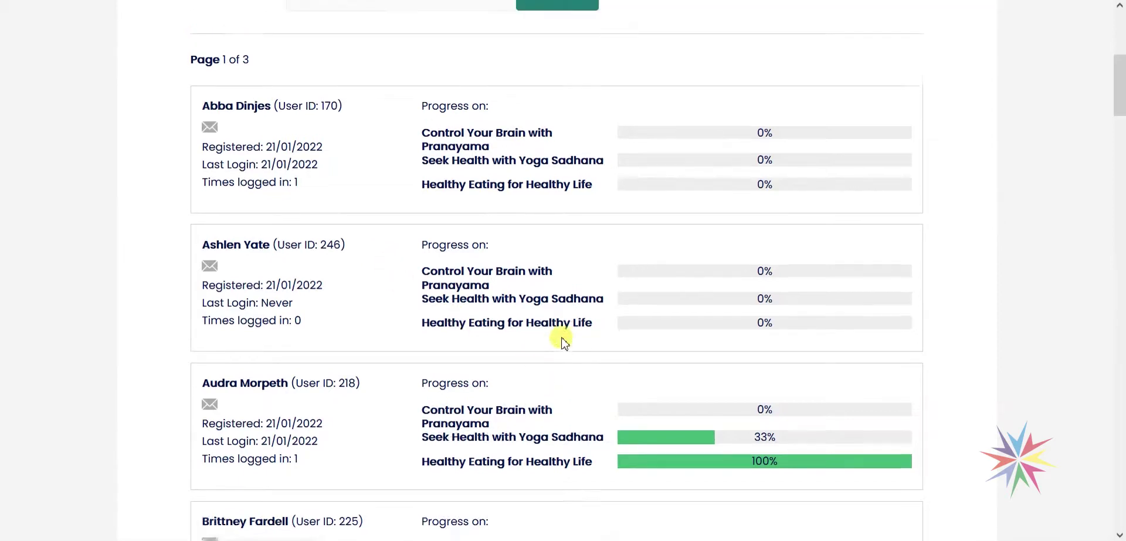
pyautogui.scroll(-5, 628, 365)
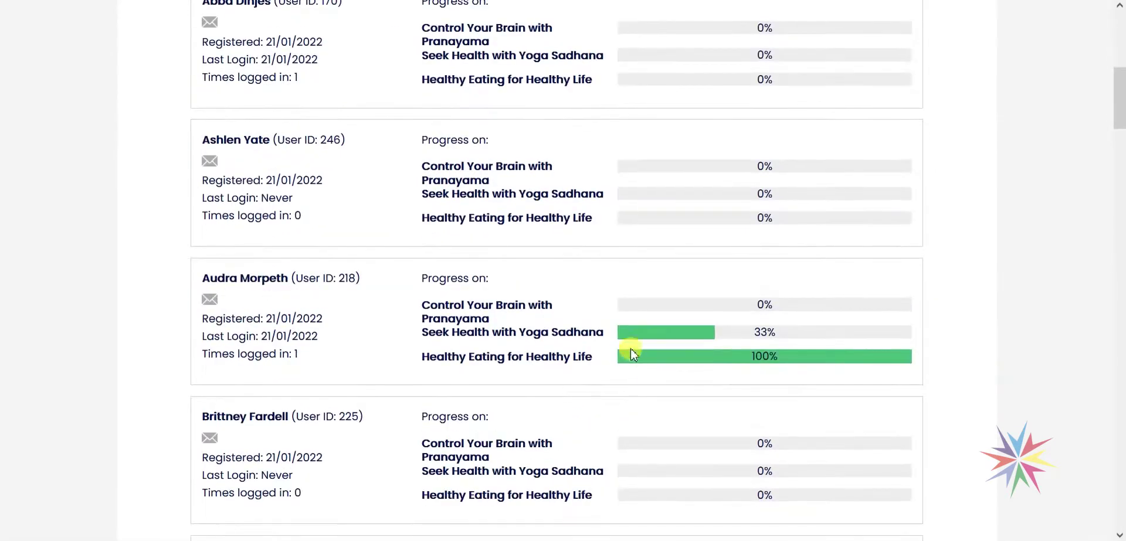
# - Copy a learner's email address and search the group's learners with it
pyautogui.rightClick(224, 301)
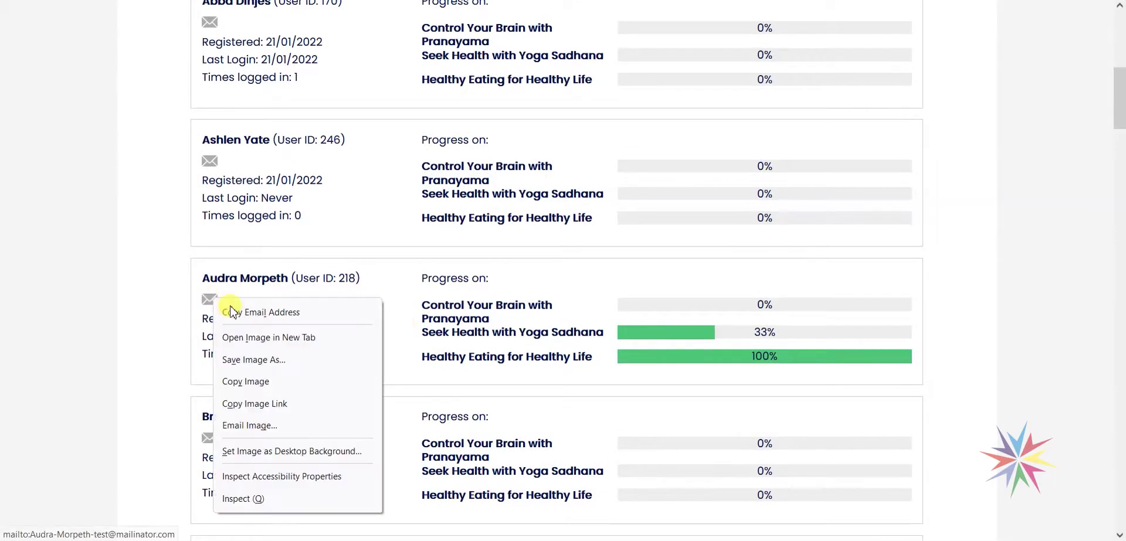
pyautogui.click(276, 311)
pyautogui.click(536, 339)
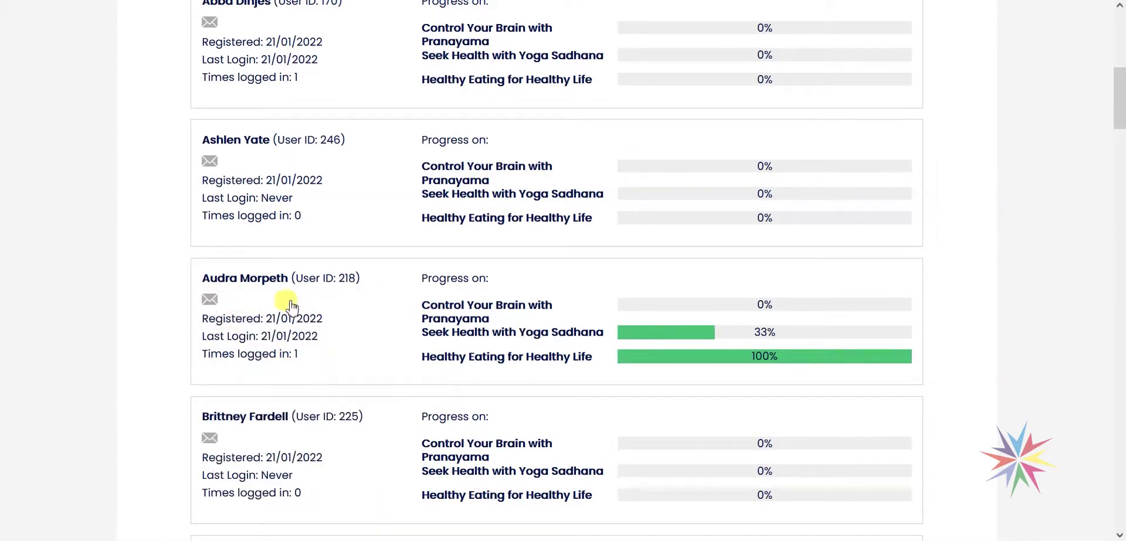
pyautogui.scroll(5, 458, 410)
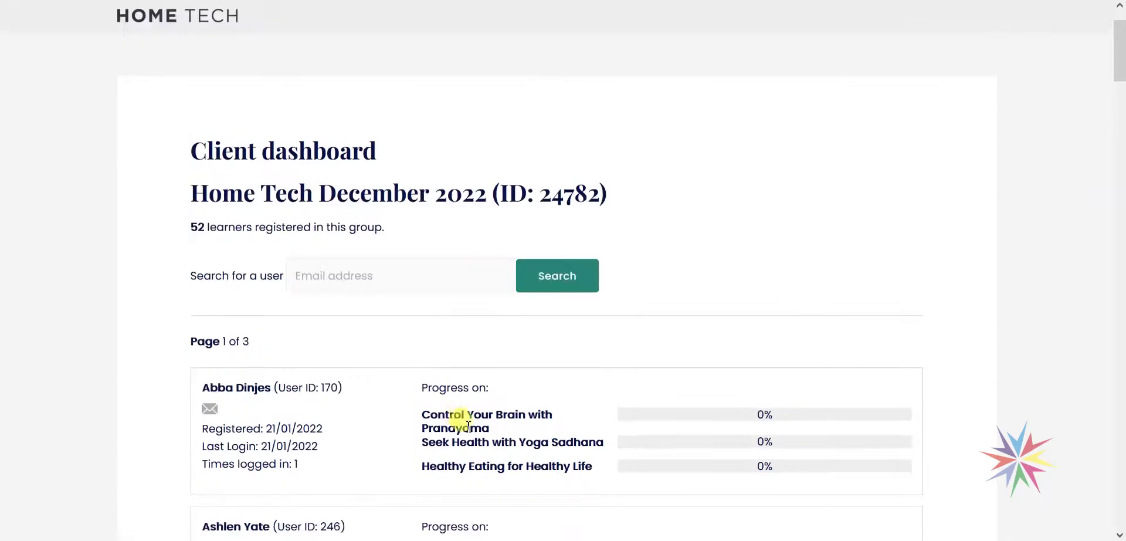
pyautogui.click(337, 275)
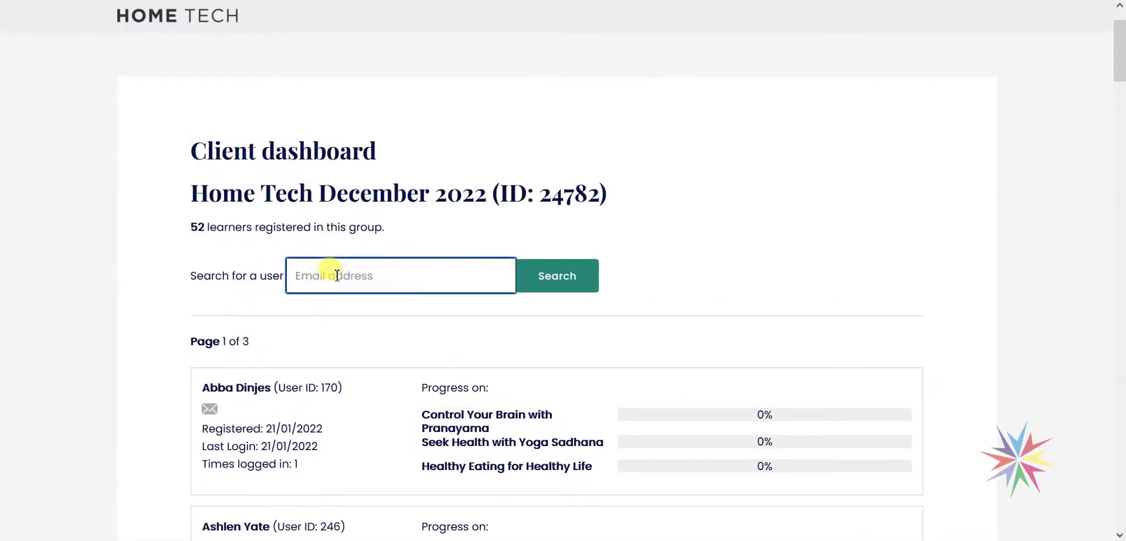
pyautogui.hotkey('ctrl', 'v')
pyautogui.click(554, 277)
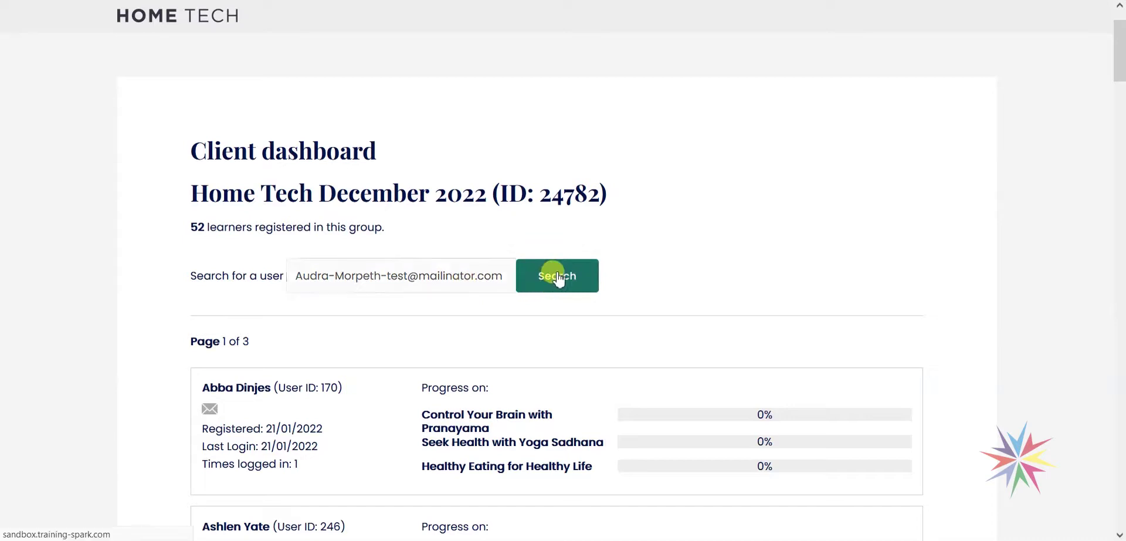
pyautogui.scroll(-3, 571, 164)
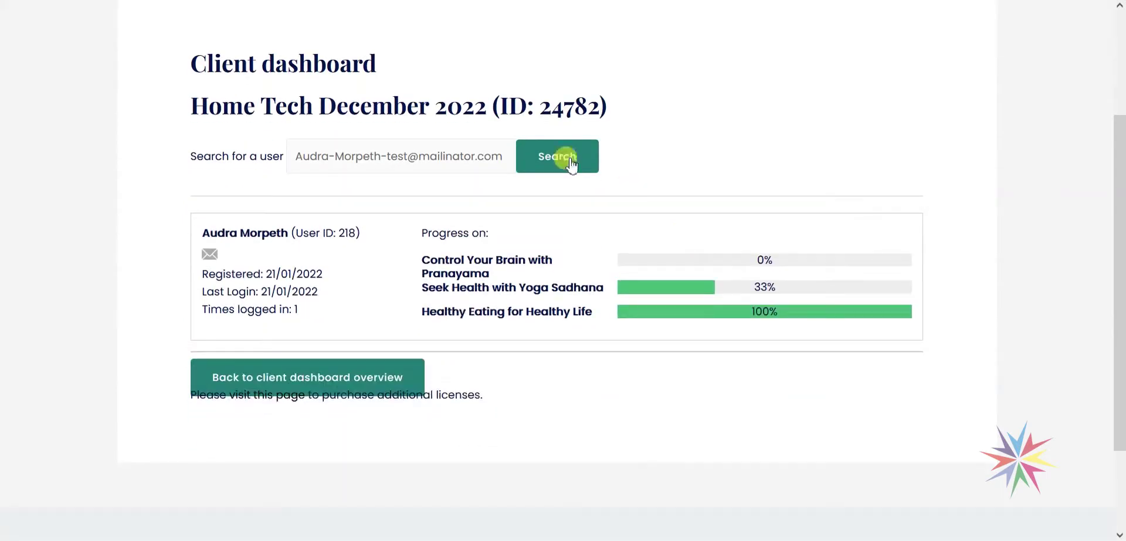
pyautogui.scroll(3, 452, 282)
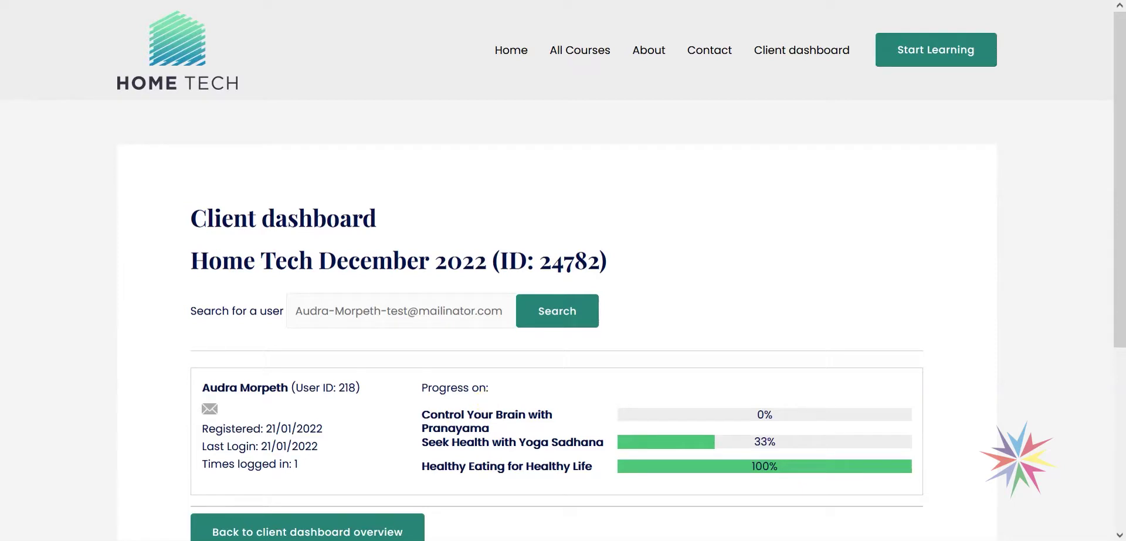
# - From the menus admin, visit the live site and open the Client dashboard page
pyautogui.moveTo(384, 537)
pyautogui.click(263, 488)
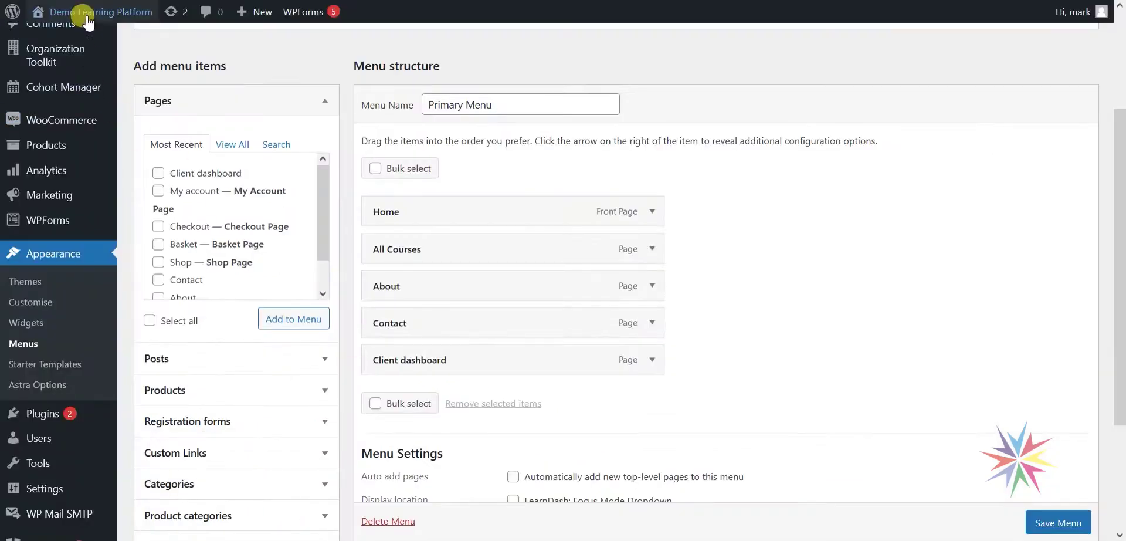
pyautogui.moveTo(82, 13)
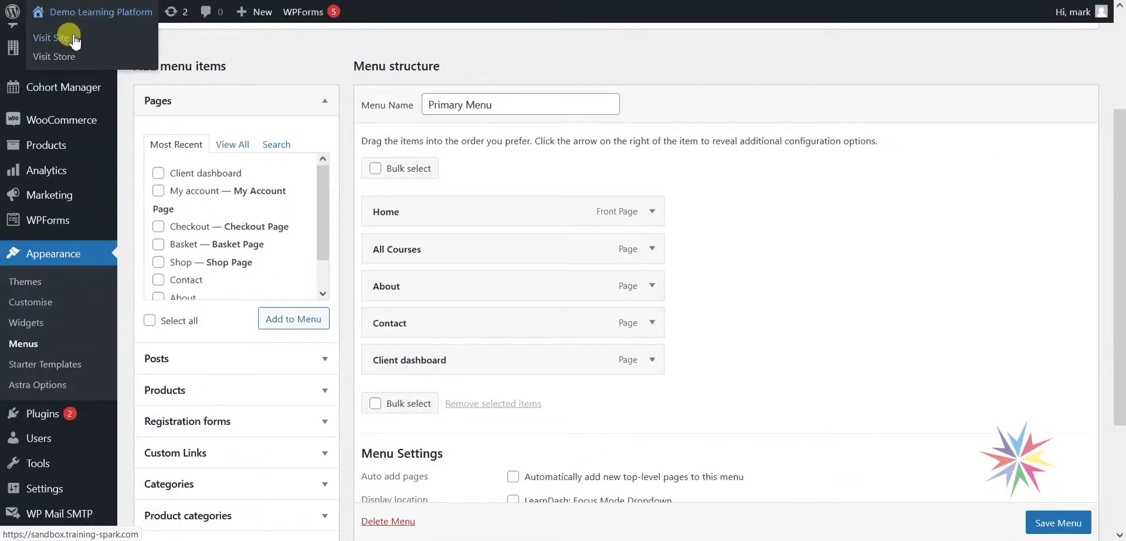
pyautogui.click(74, 38)
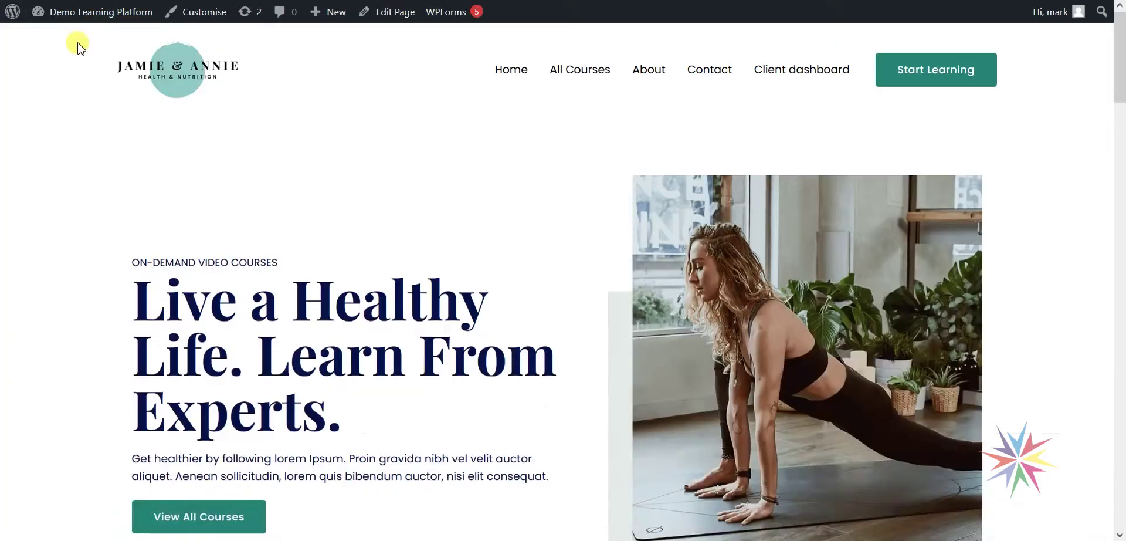
pyautogui.click(806, 75)
pyautogui.scroll(-2, 410, 235)
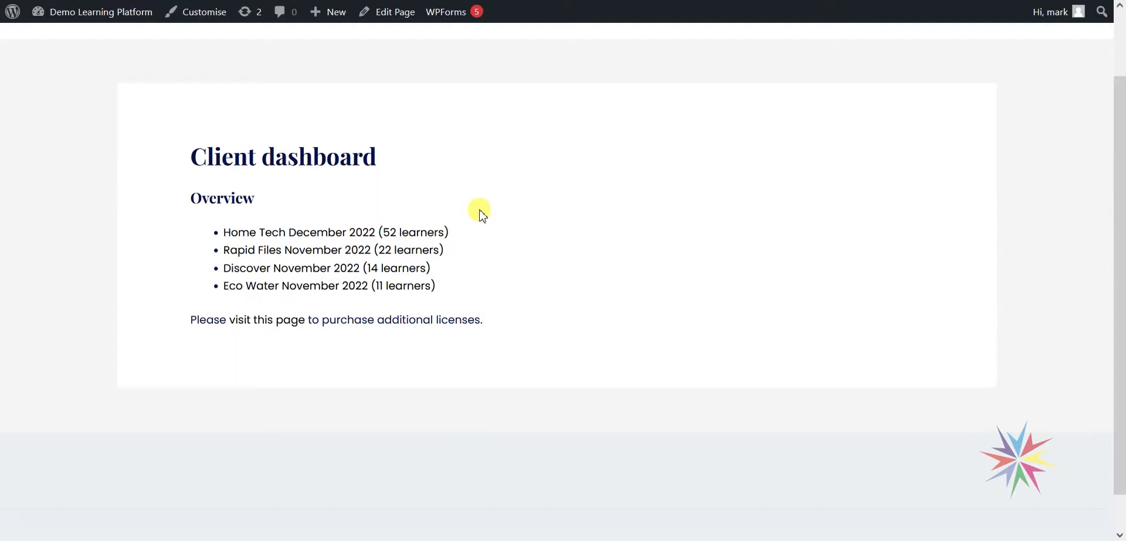
# - Review the Home Tech December 2022 group's learner list, then return to the home page
pyautogui.click(422, 232)
pyautogui.scroll(-3, 473, 214)
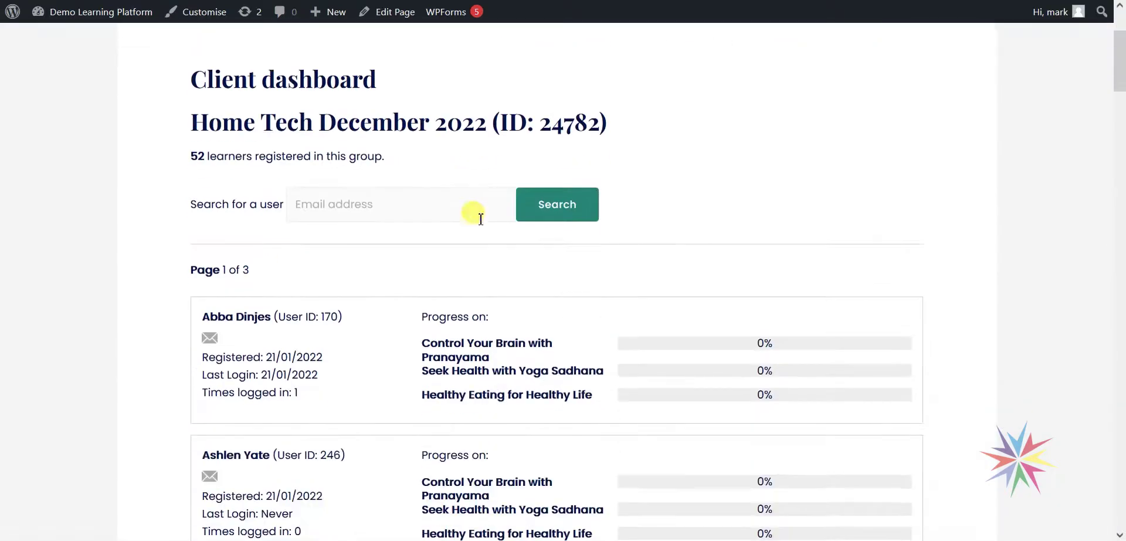
pyautogui.scroll(-3, 454, 194)
pyautogui.scroll(-6, 455, 193)
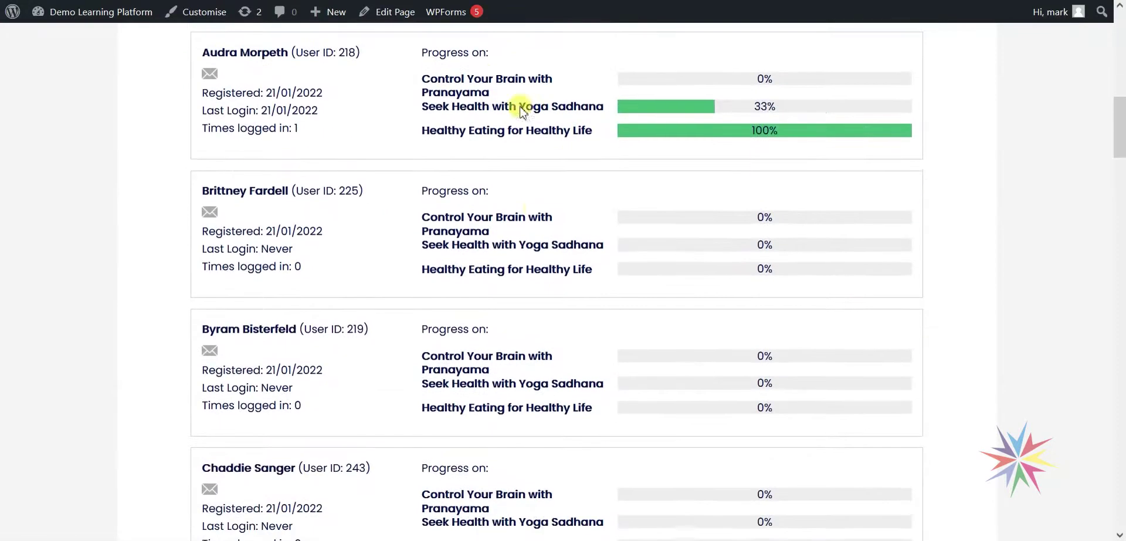
pyautogui.scroll(3, 495, 279)
pyautogui.scroll(-1, 534, 275)
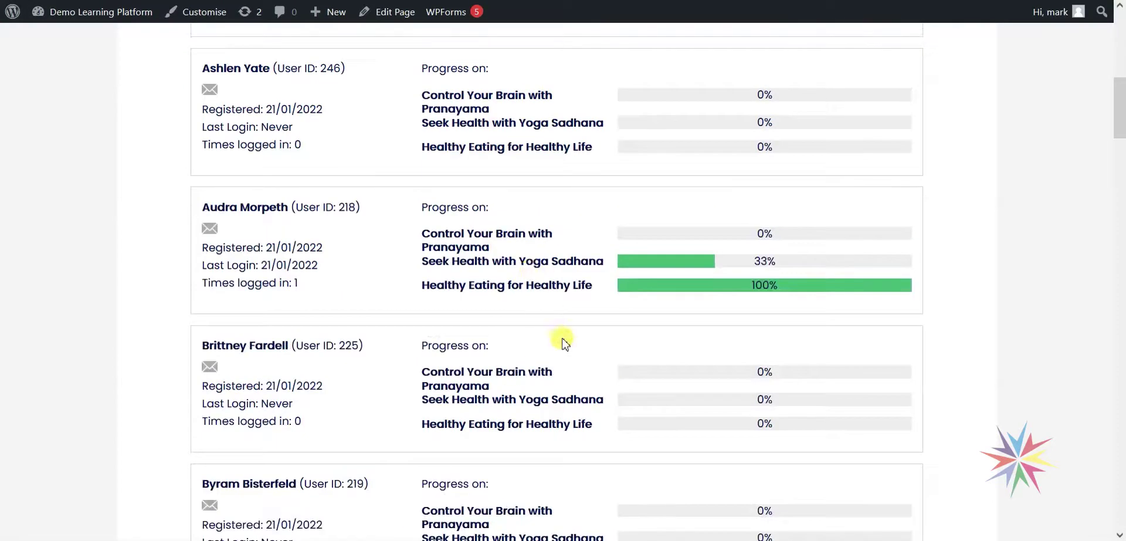
pyautogui.scroll(11, 563, 340)
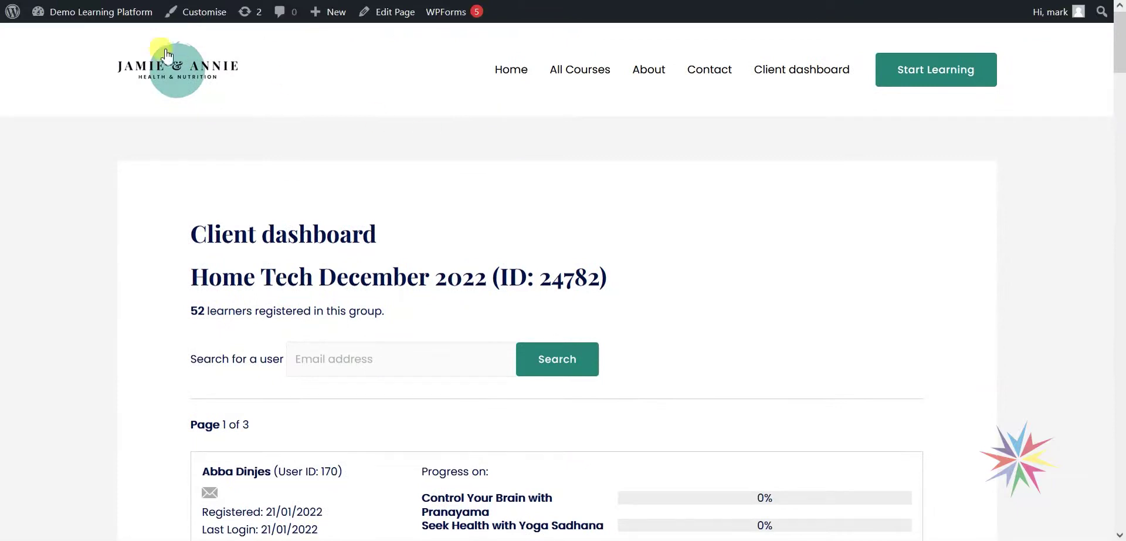
pyautogui.click(167, 64)
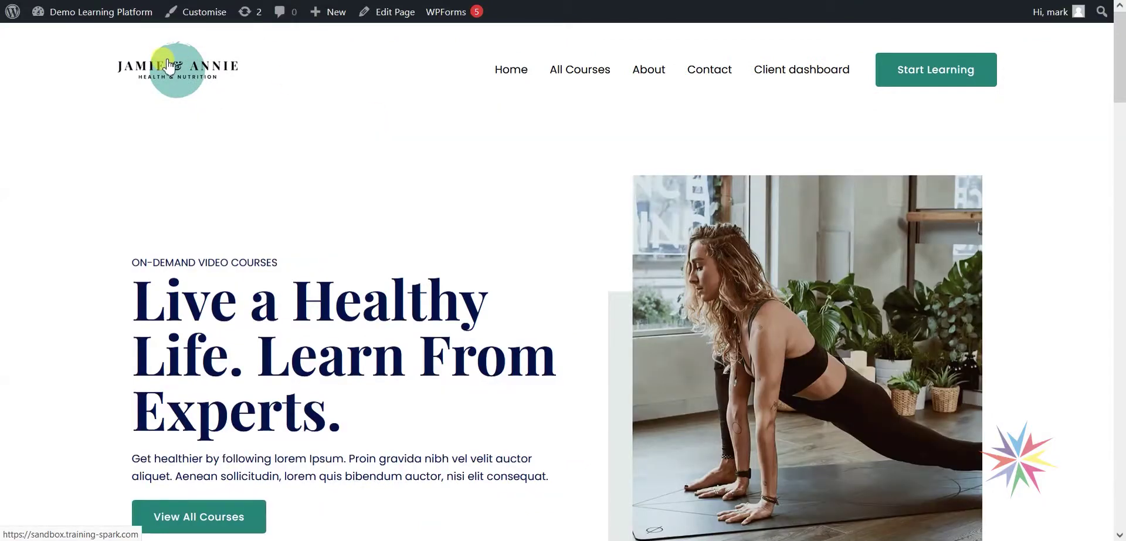